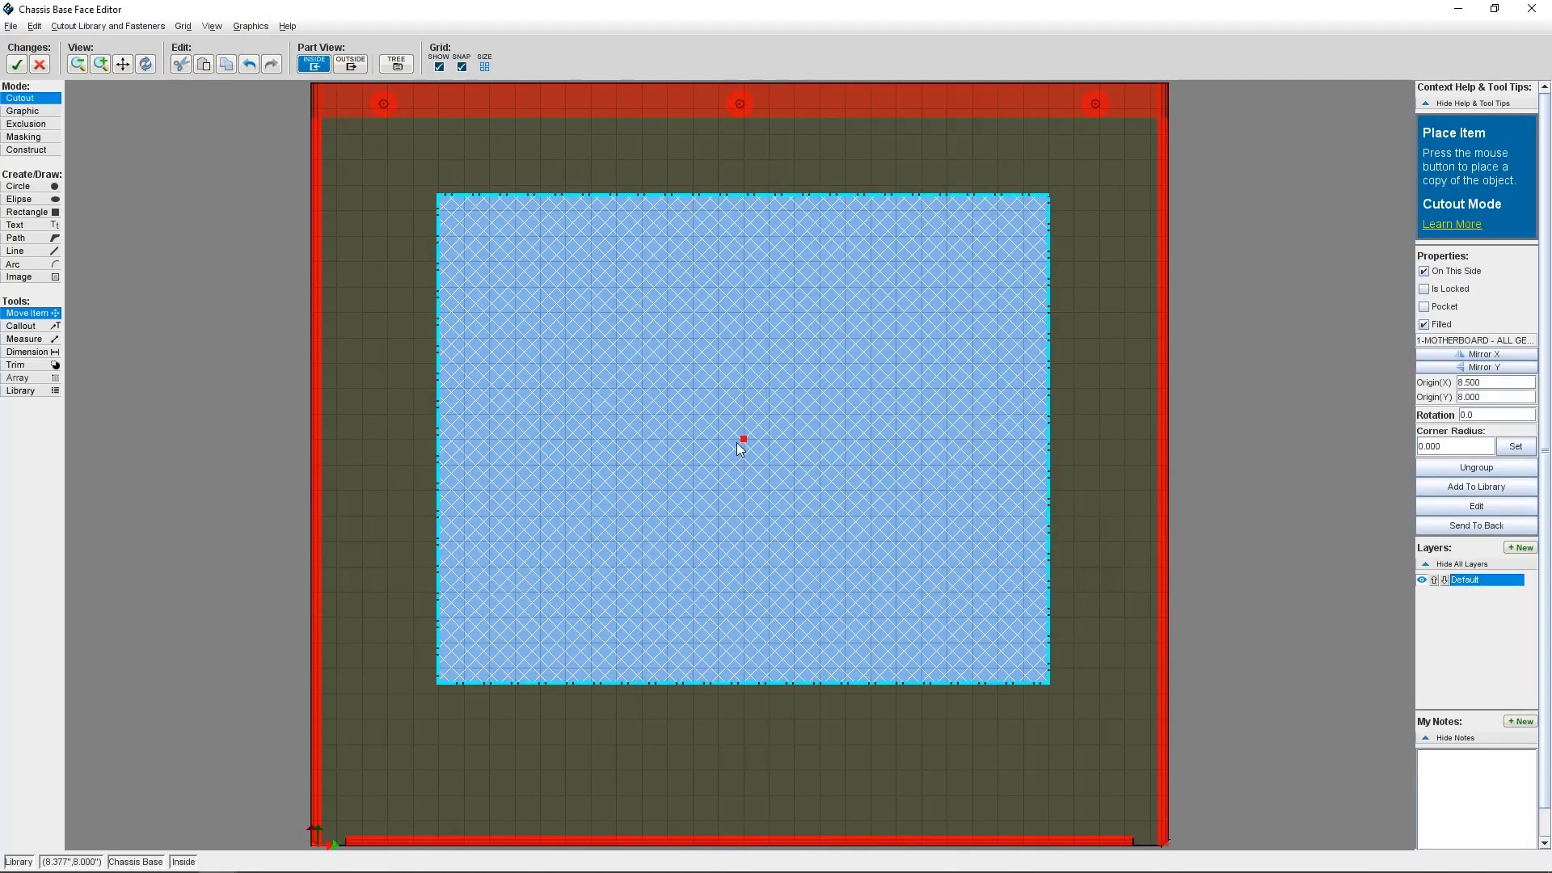
- Place the motherboard cutout on the chassis base's inside face and select 1-MOTHERBOARD - ALL GENERIC SIZES in the personal library
left_click(737, 443)
left_click(630, 416)
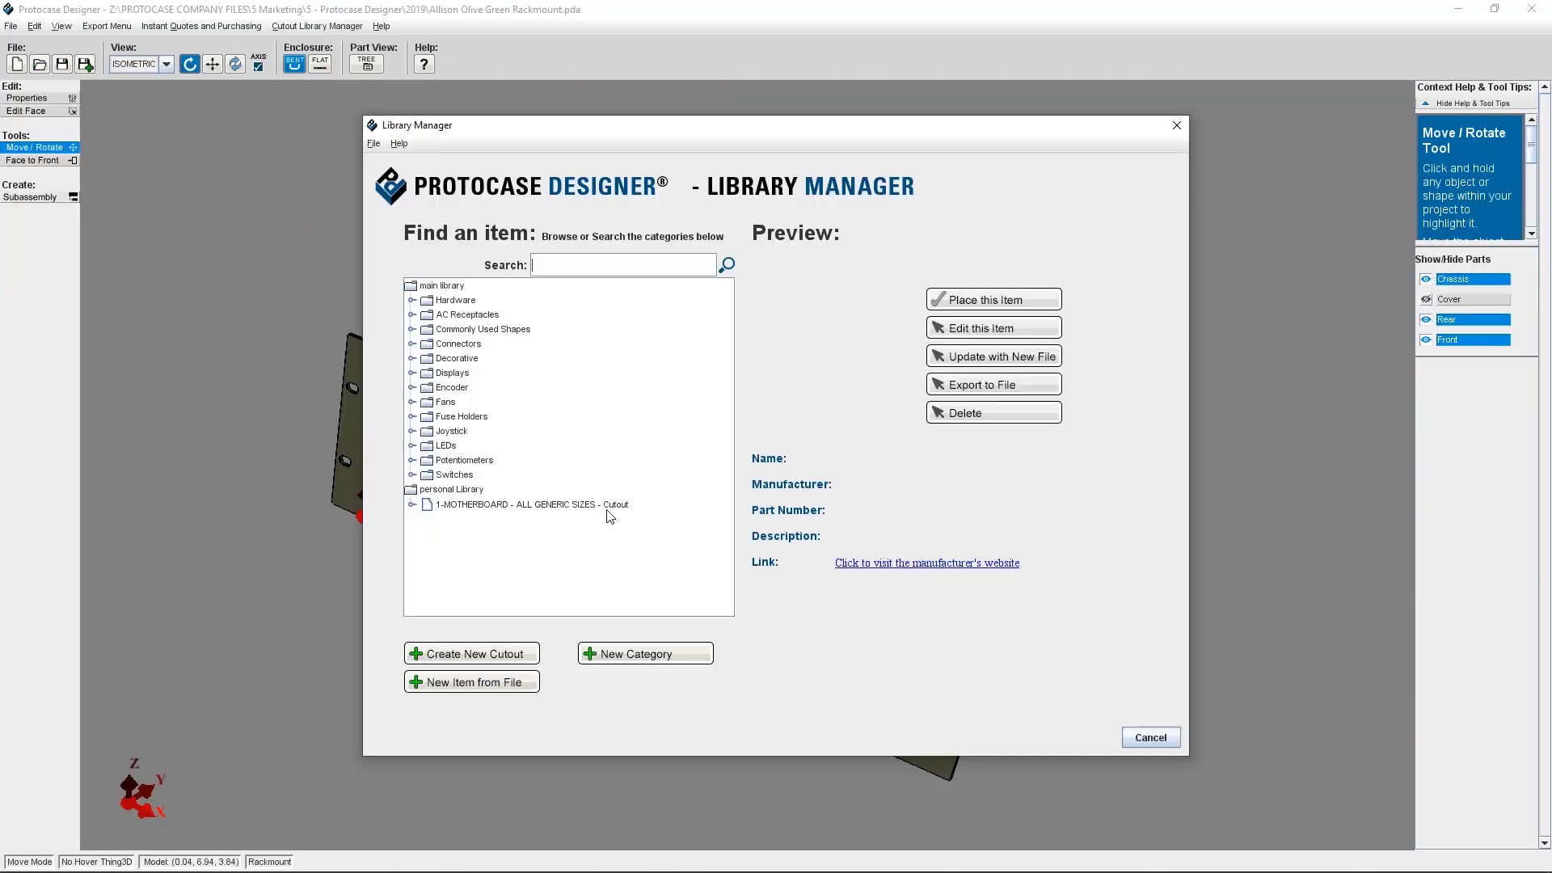
left_click(608, 508)
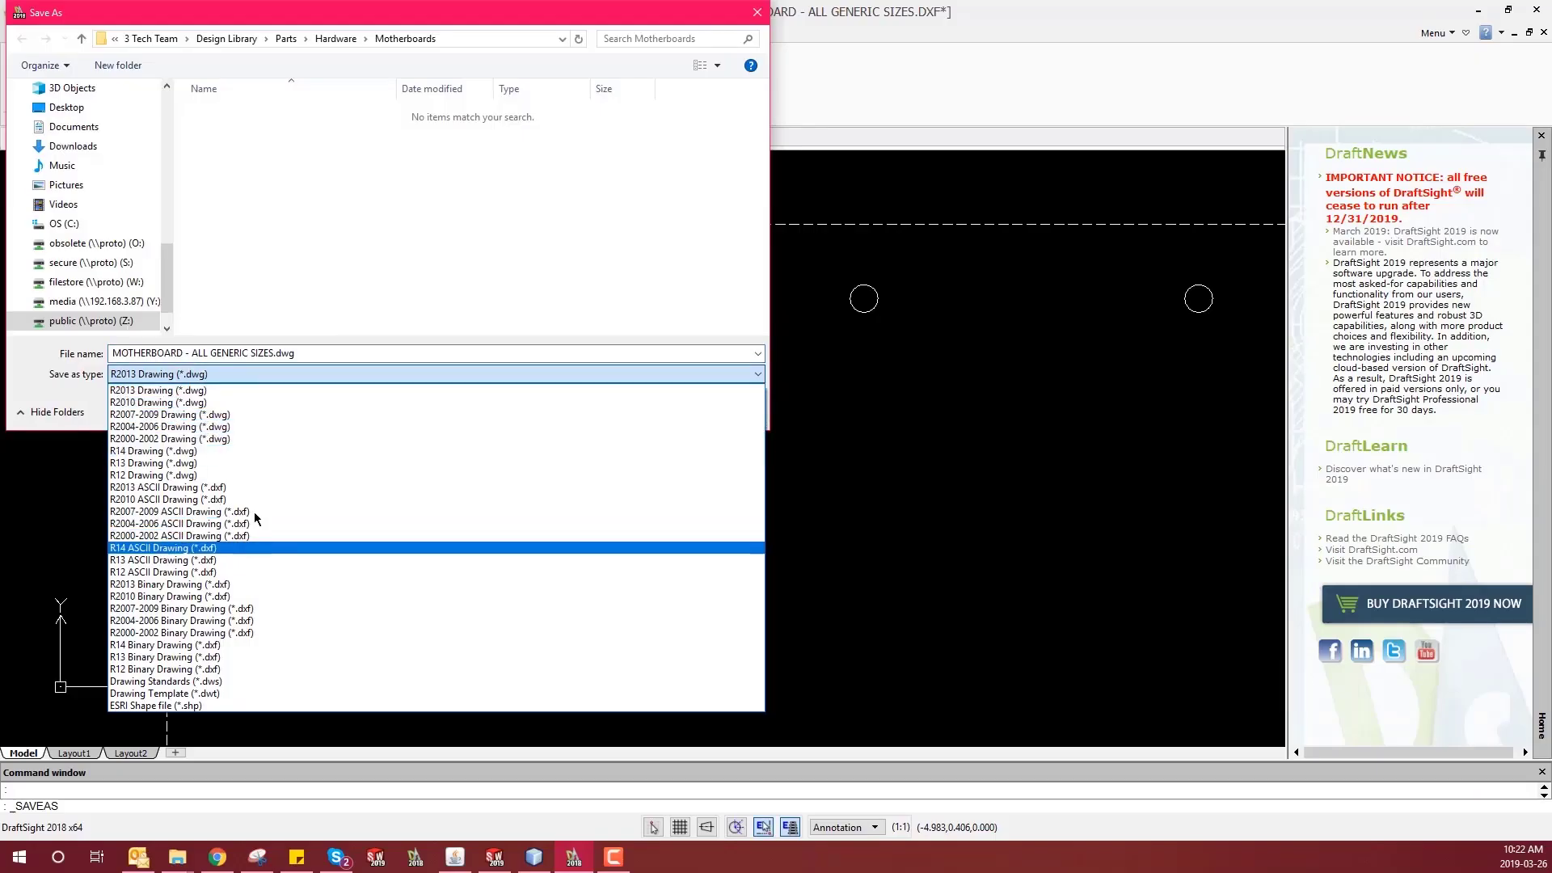
- In DraftSight, save the drawing as MOTHERBOARD - ALL GENERIC SIZES.dxf in the R2013 ASCII Drawing format
left_click(246, 490)
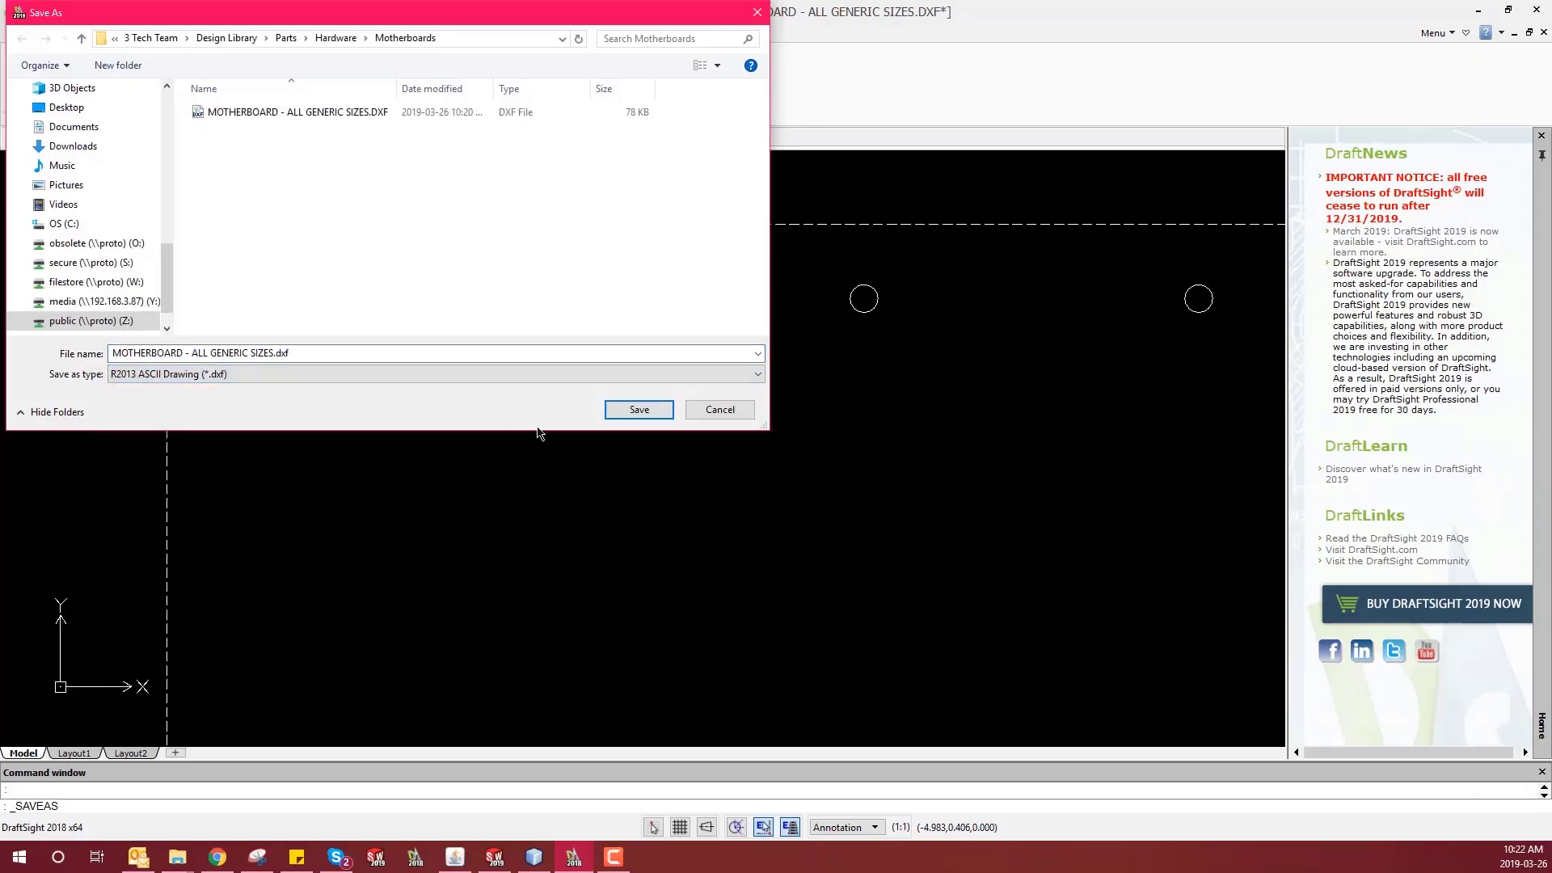
left_click(617, 414)
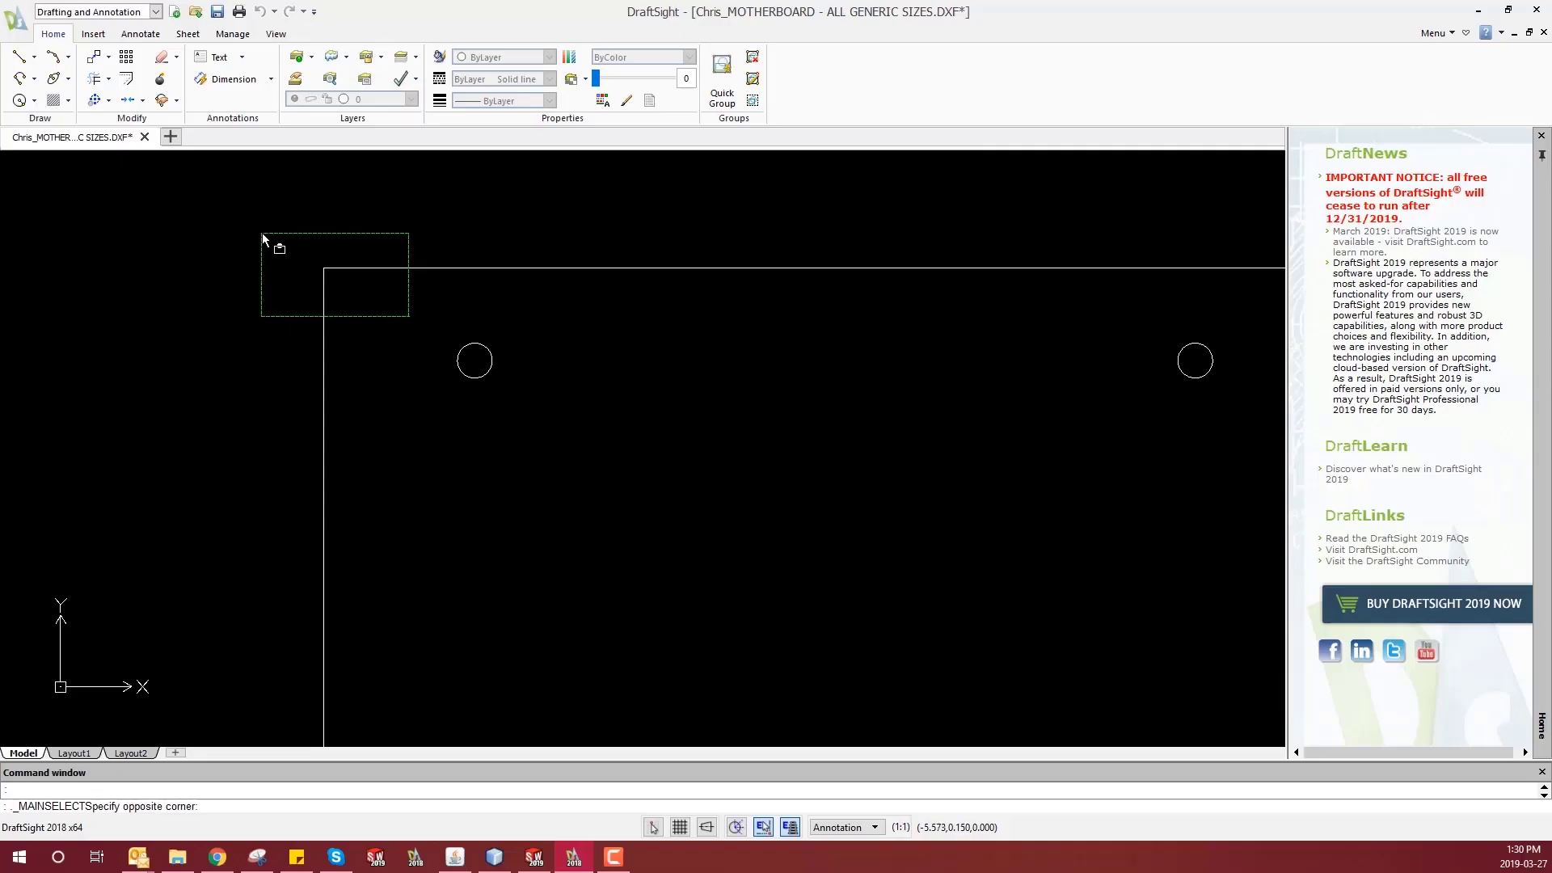
- Set the line style of the motherboard outline's top and left edges to ByBlock and clear the selection
left_click(261, 236)
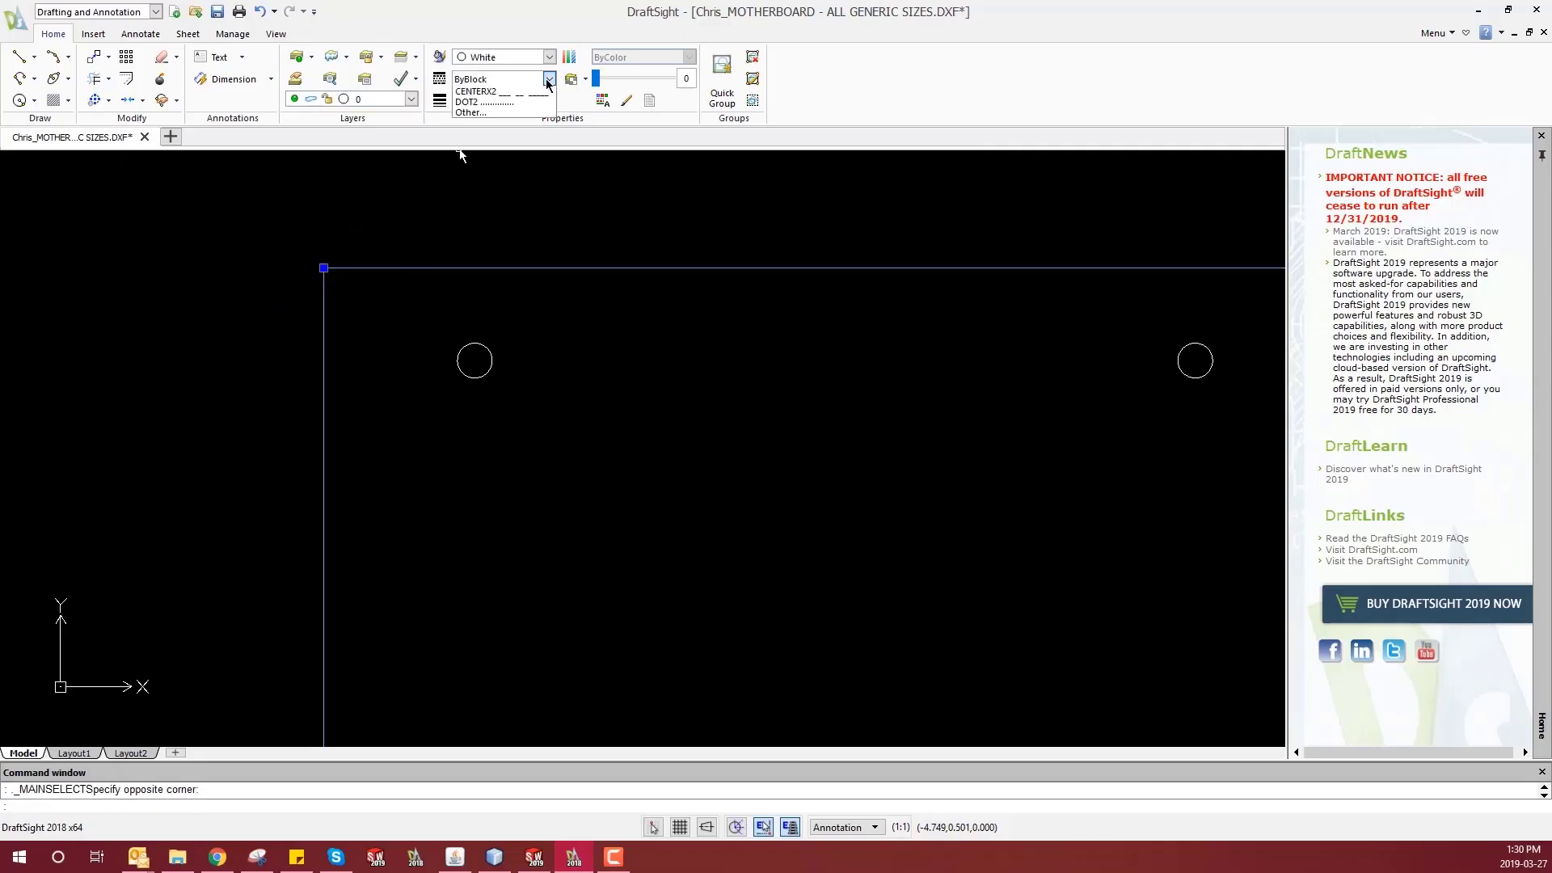
left_click(548, 78)
left_click(533, 113)
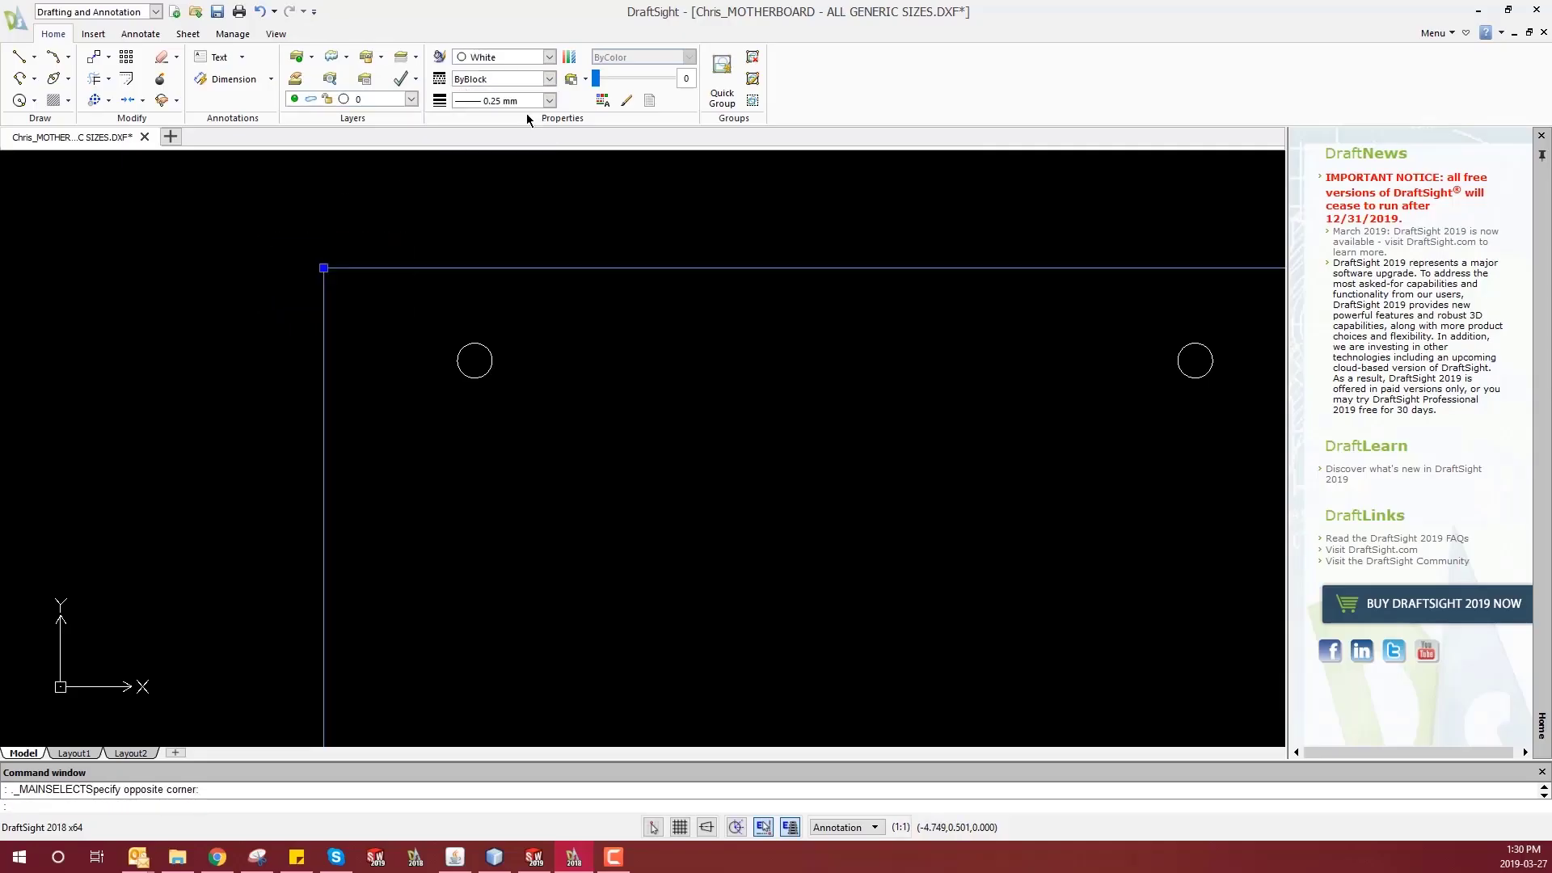
key("Escape")
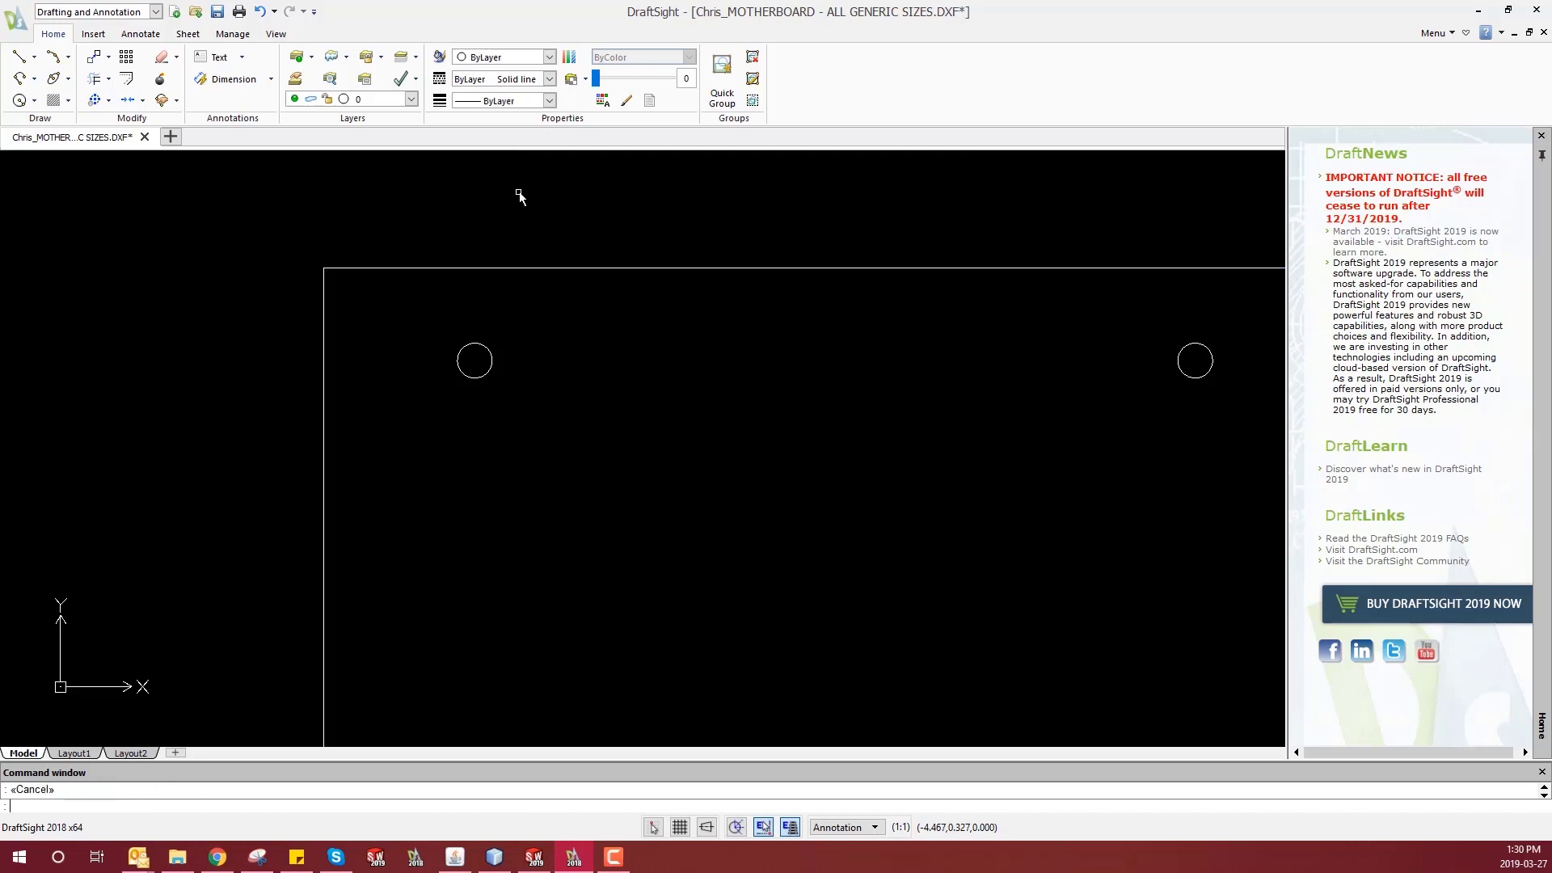
- Try the PHANTOM, CENTER, CENTERX2, HIDDEN and DOT2 line styles in turn on the outline's top and left edges
left_click_drag(519, 196, 453, 292)
left_click(548, 78)
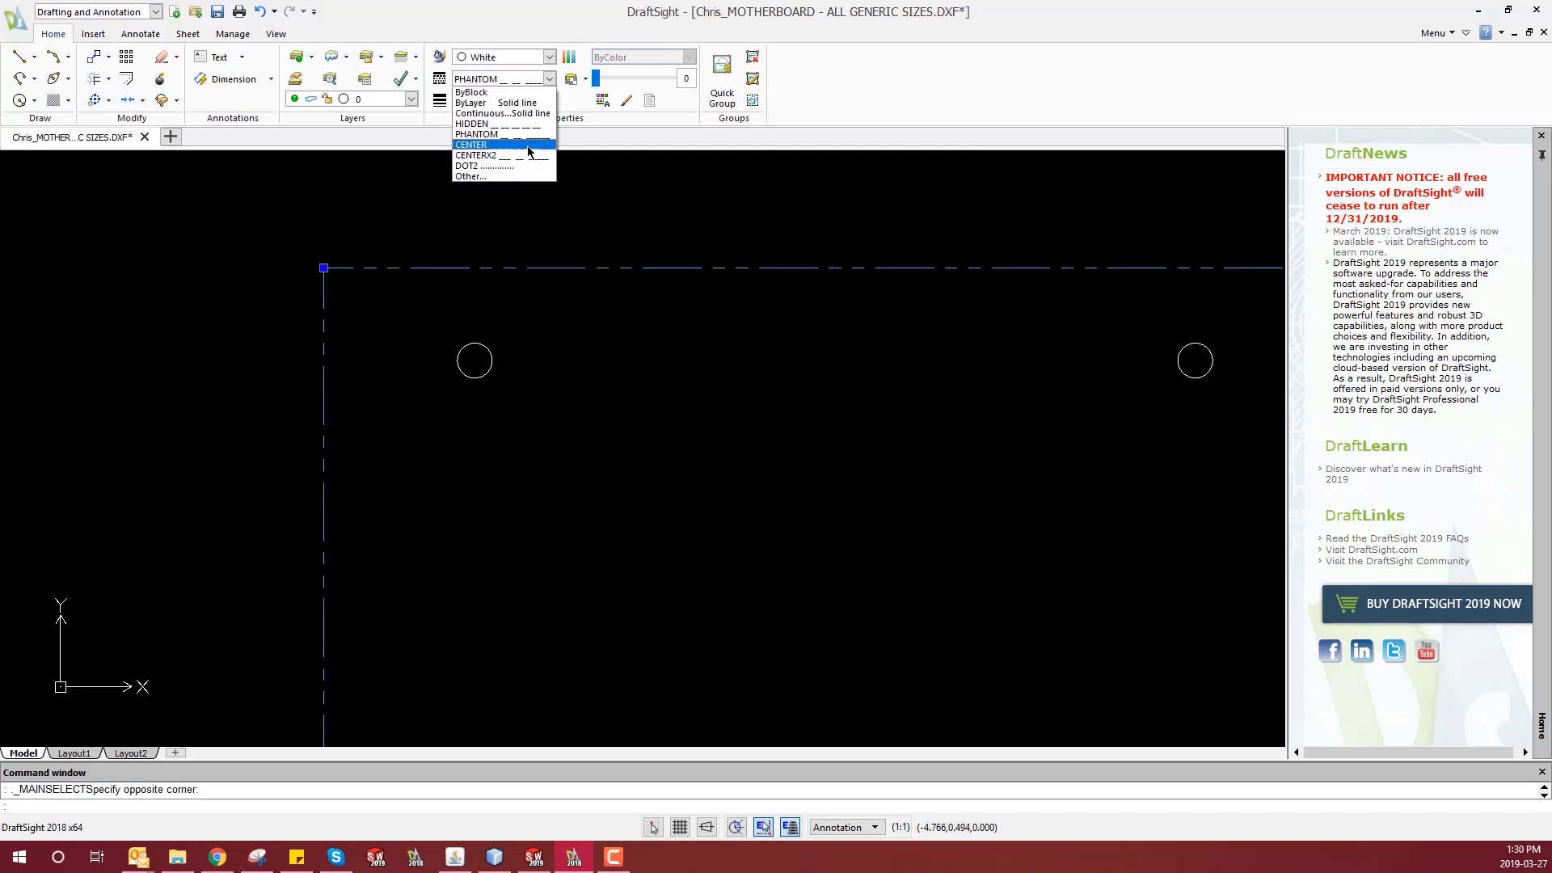
left_click(530, 153)
left_click(547, 79)
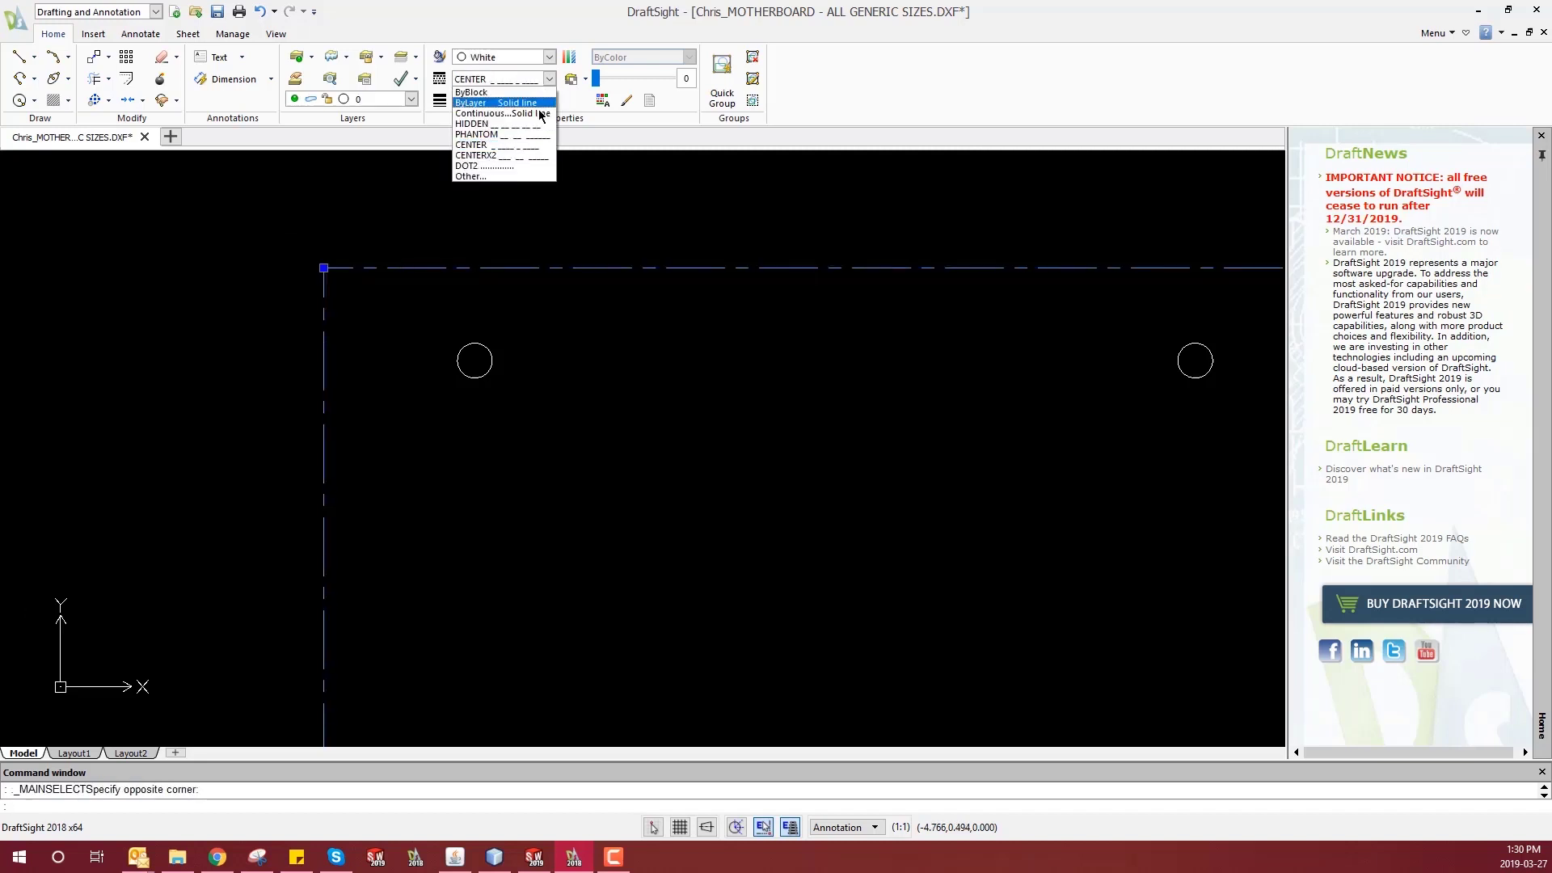
left_click(534, 155)
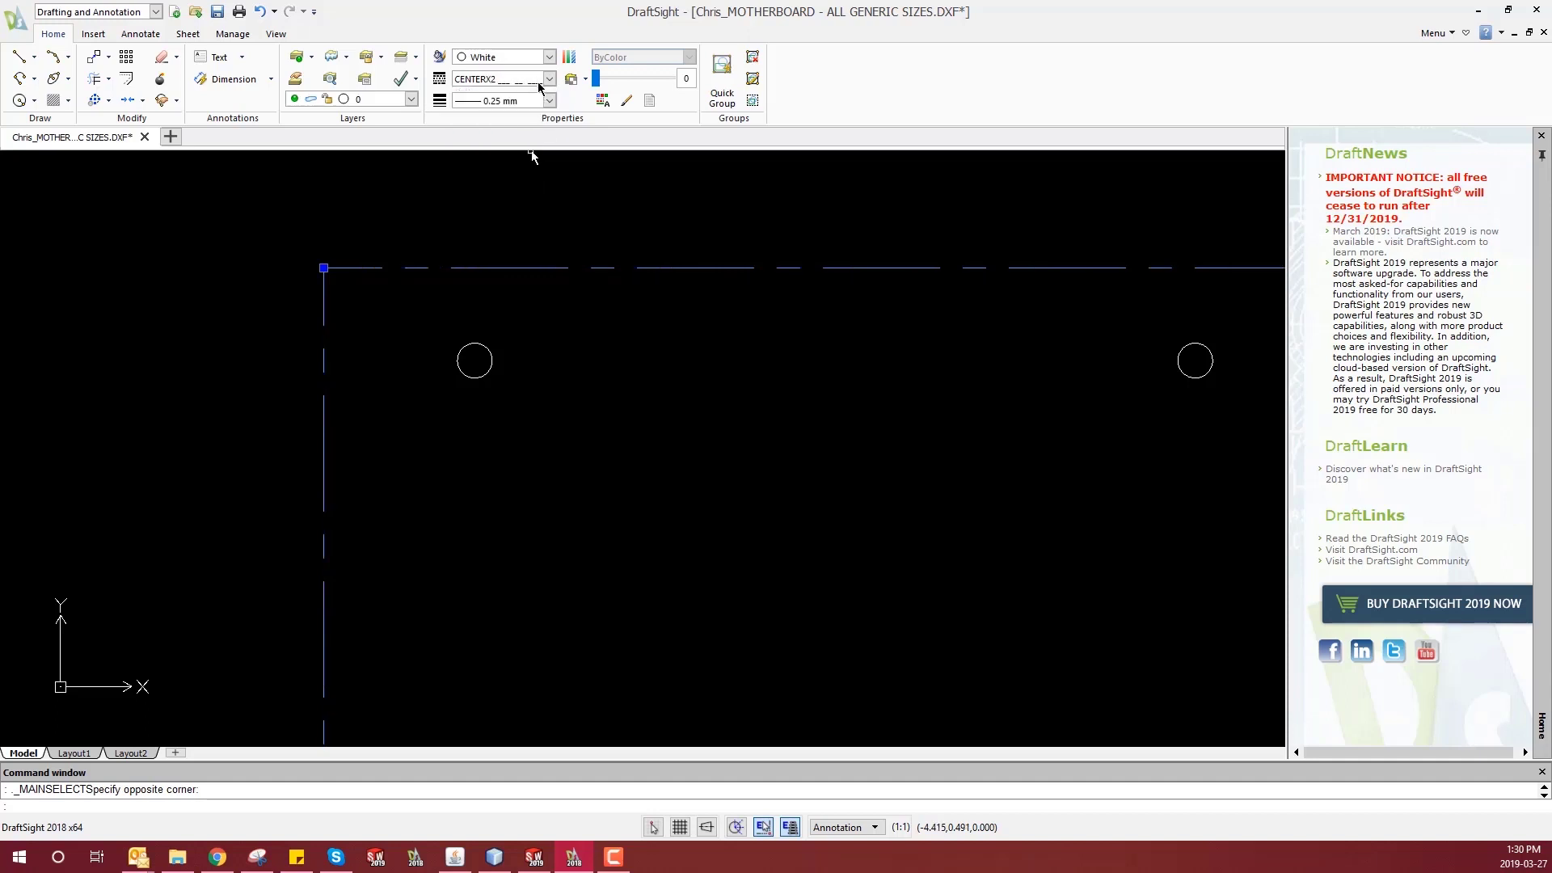
left_click(549, 78)
left_click(534, 124)
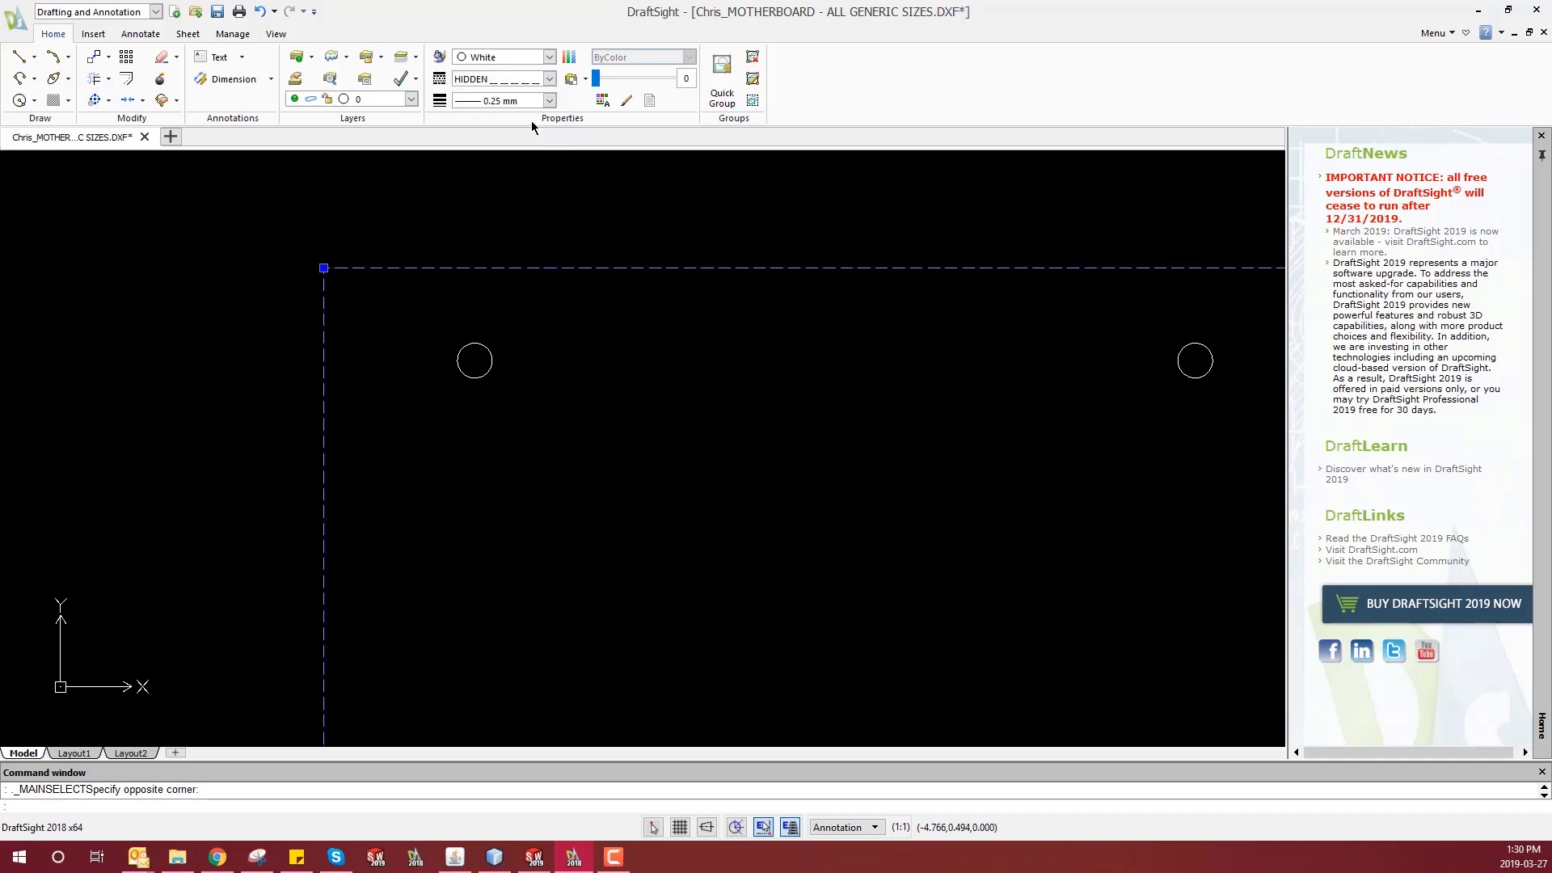
left_click(548, 79)
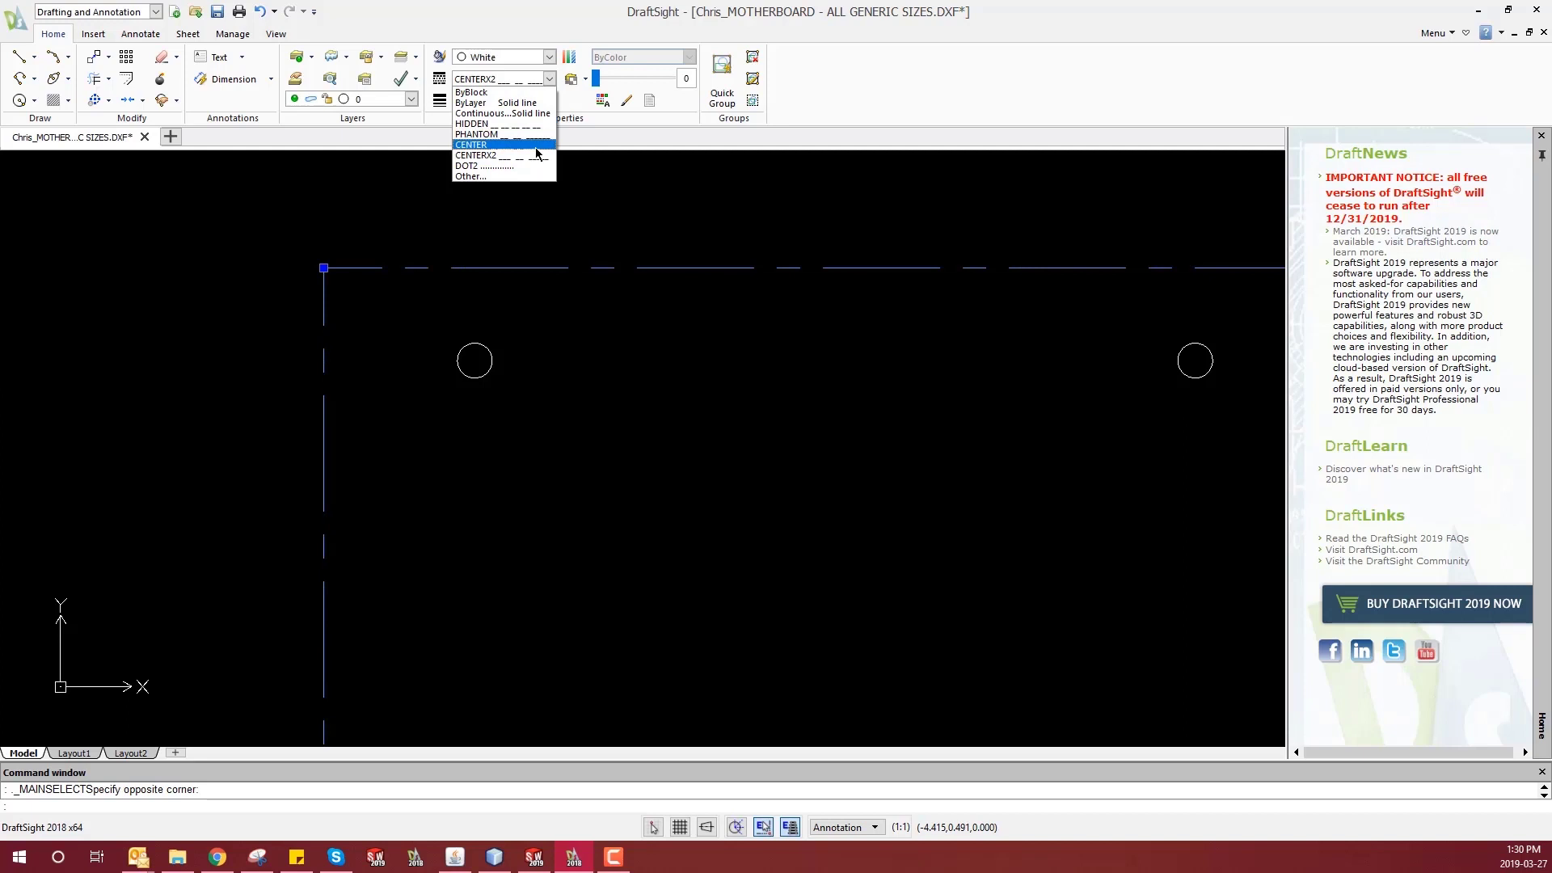
left_click(531, 169)
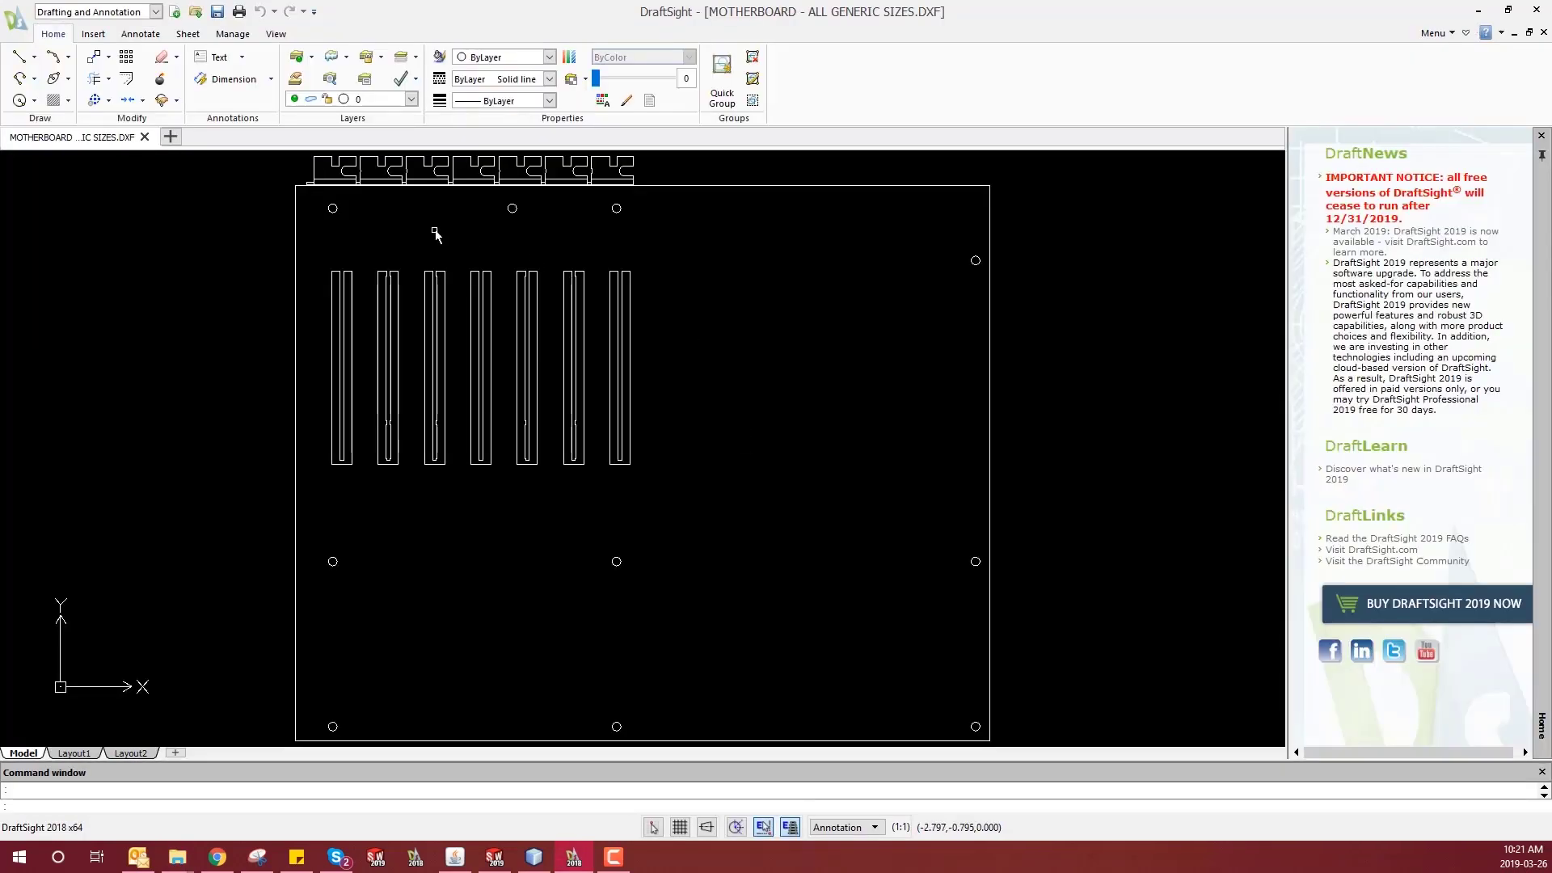
- Delete the row of bracket profiles along the motherboard outline's top edge
scroll(416, 163, "up", 4)
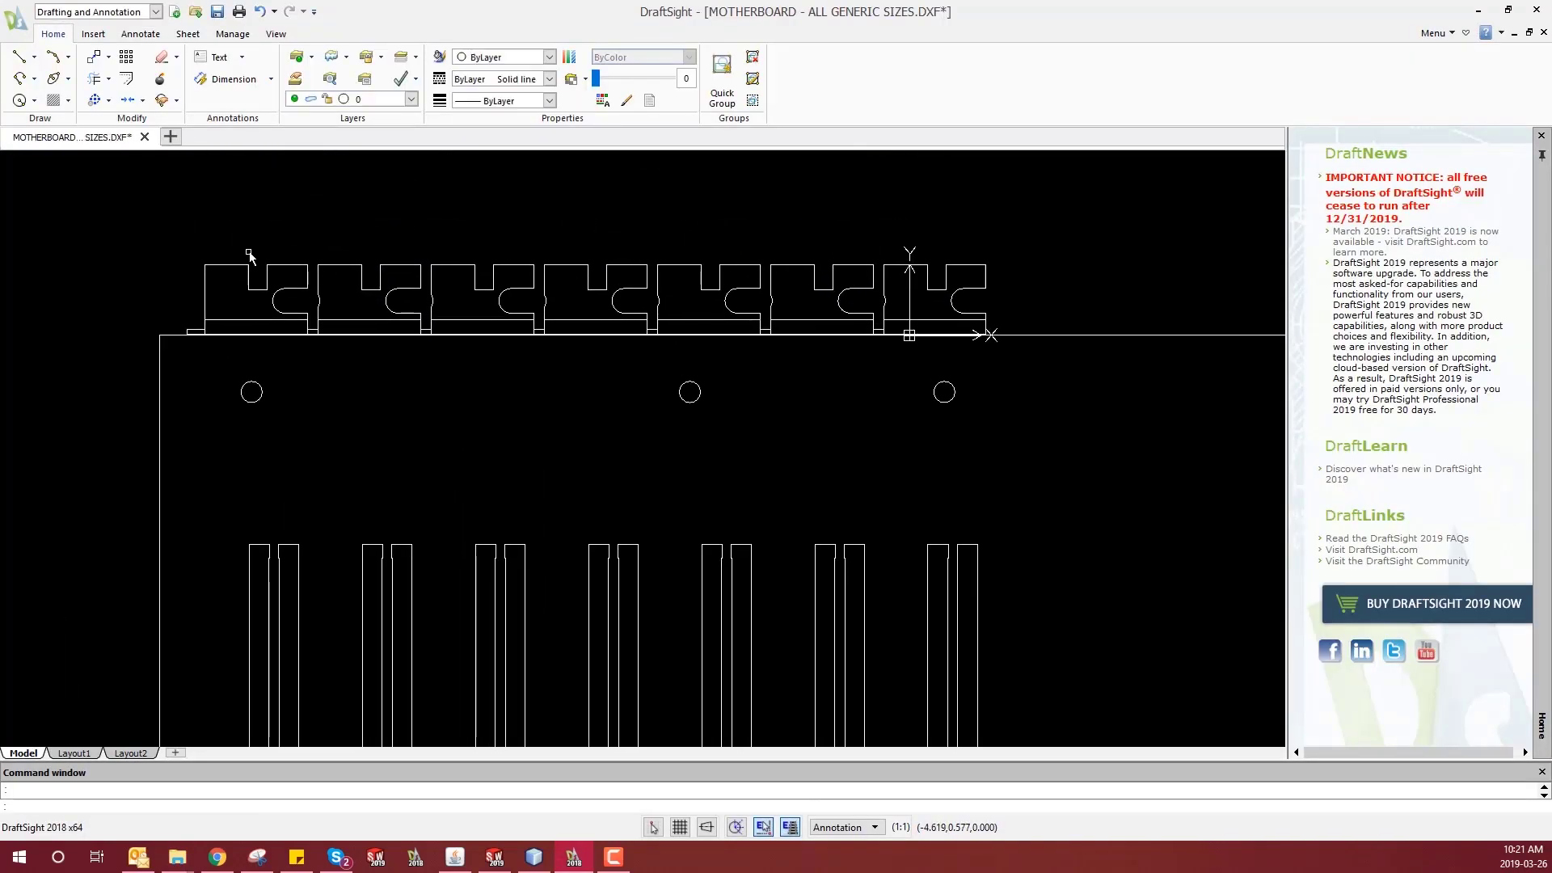
left_click(165, 238)
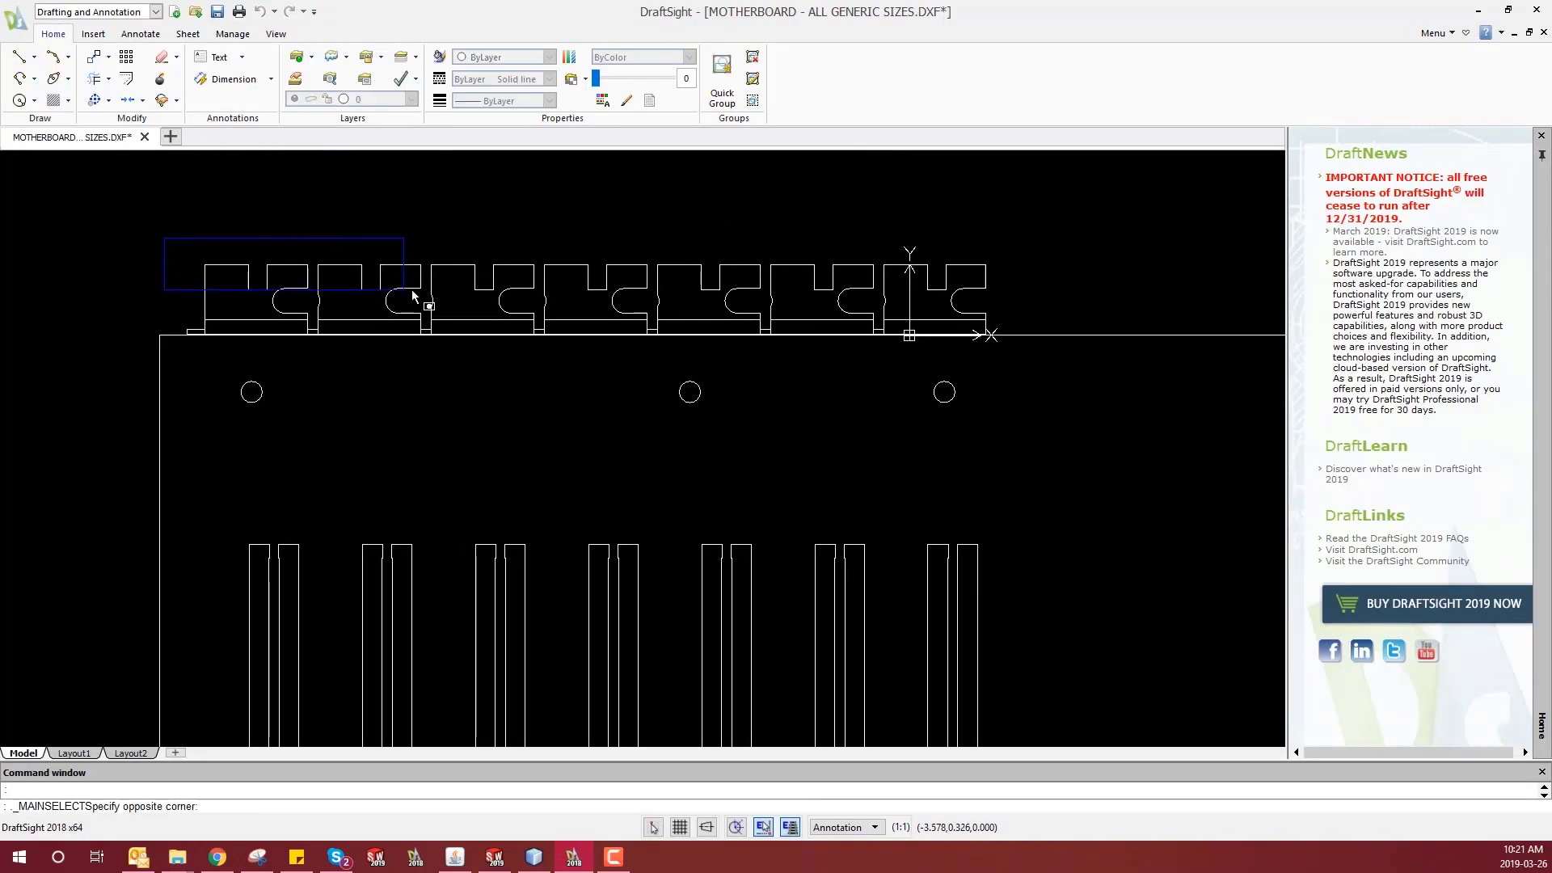
left_click(1029, 359)
key("Delete")
- Delete the seven long vertical slot shapes inside the motherboard outline, keeping the mounting holes
scroll(925, 564, "up", 4)
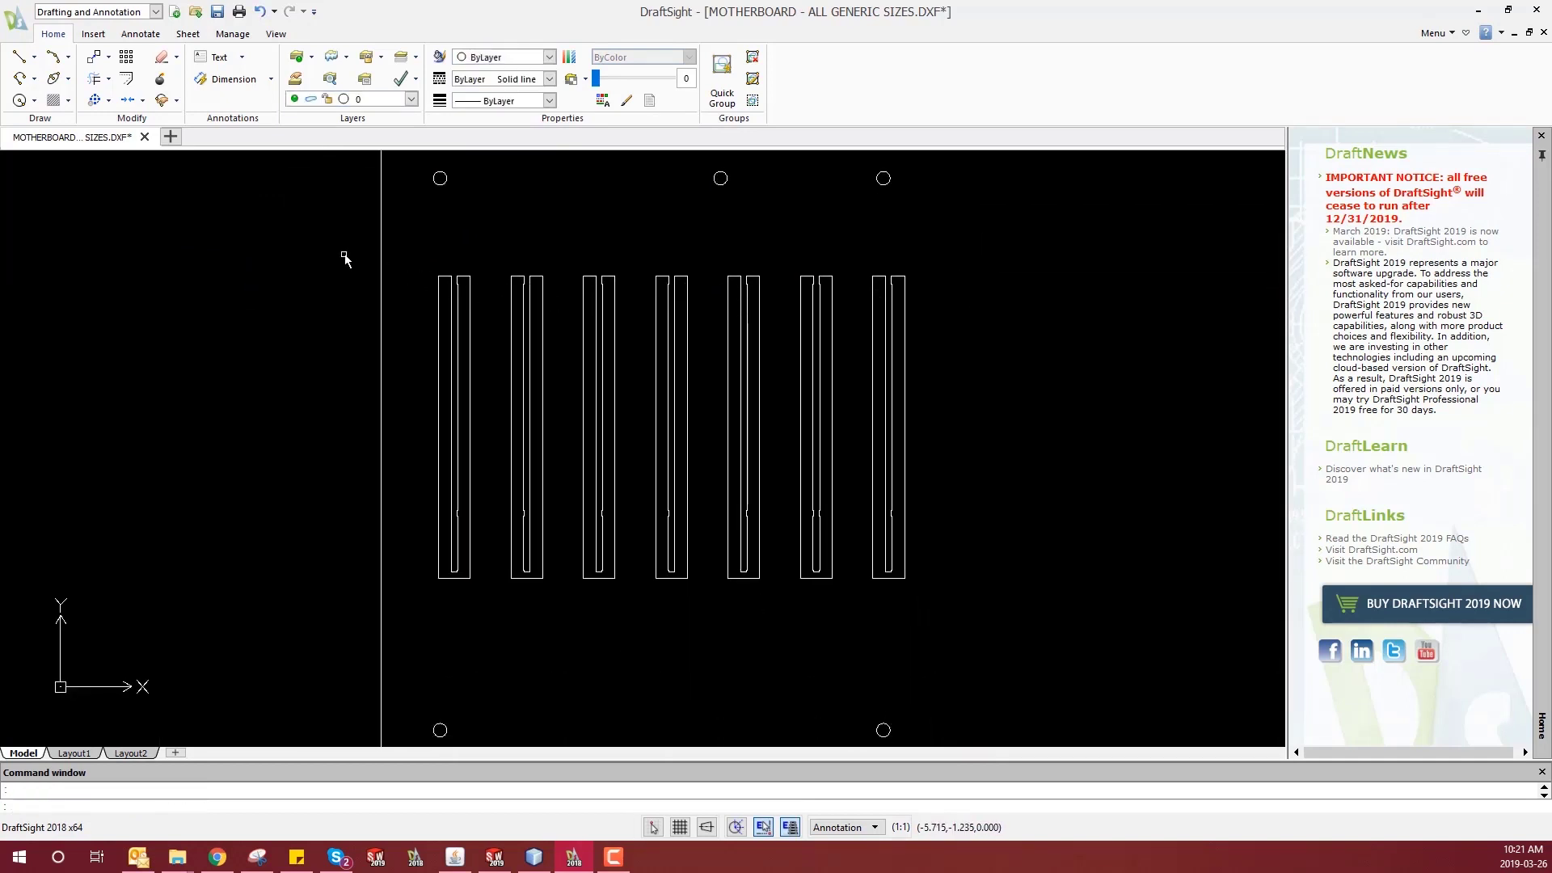
left_click(342, 253)
left_click(969, 605)
key("Delete")
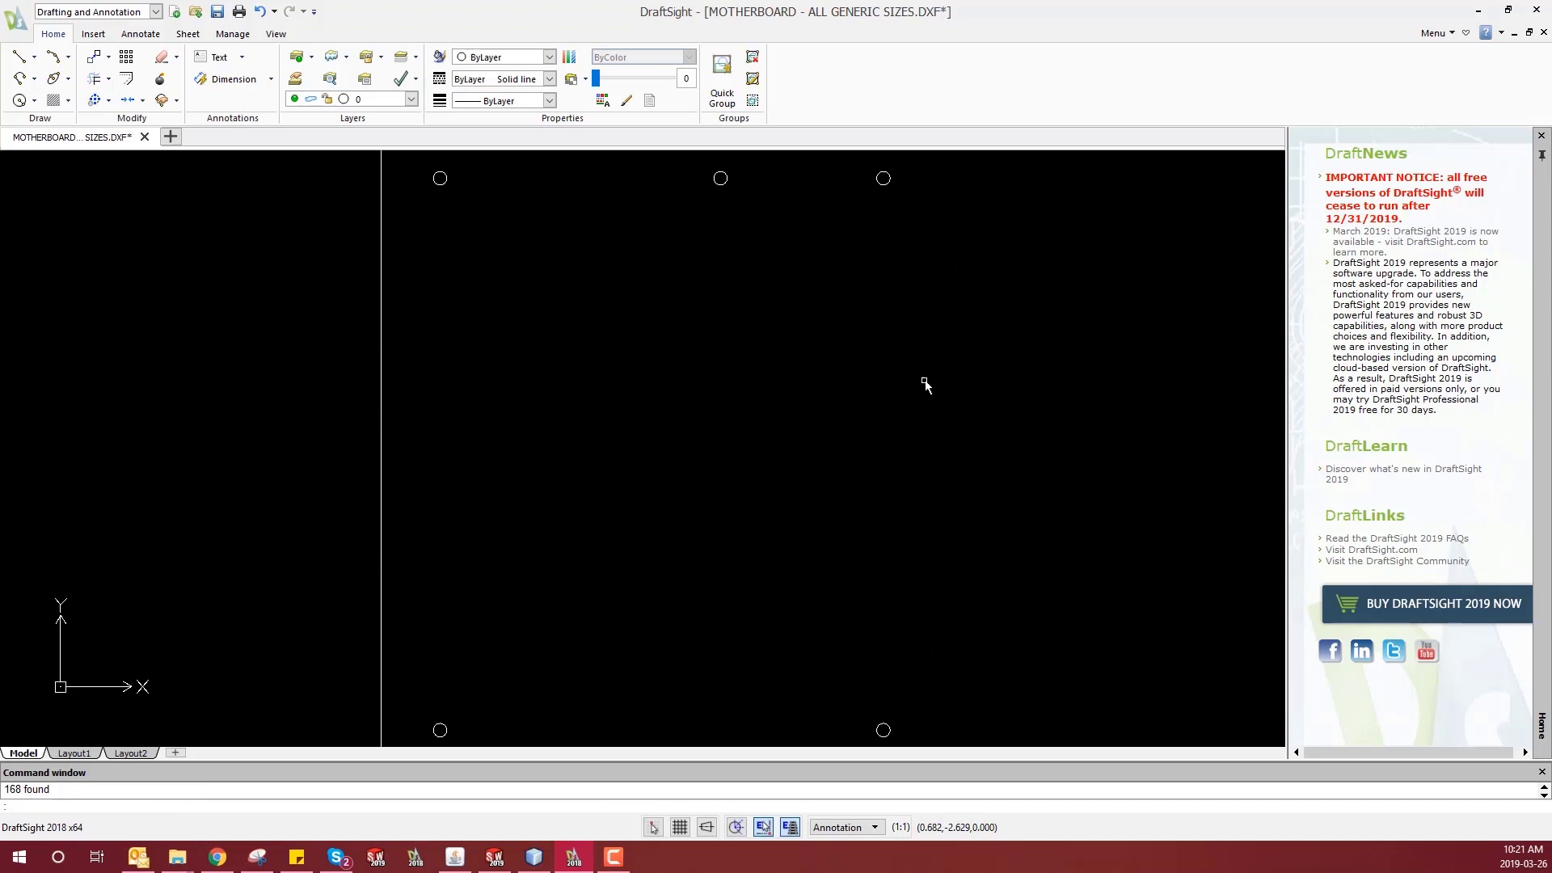
- Change all four edges of the motherboard outline to the HIDDEN line style and clear the selection
middle_click(361, 201)
middle_click(361, 201)
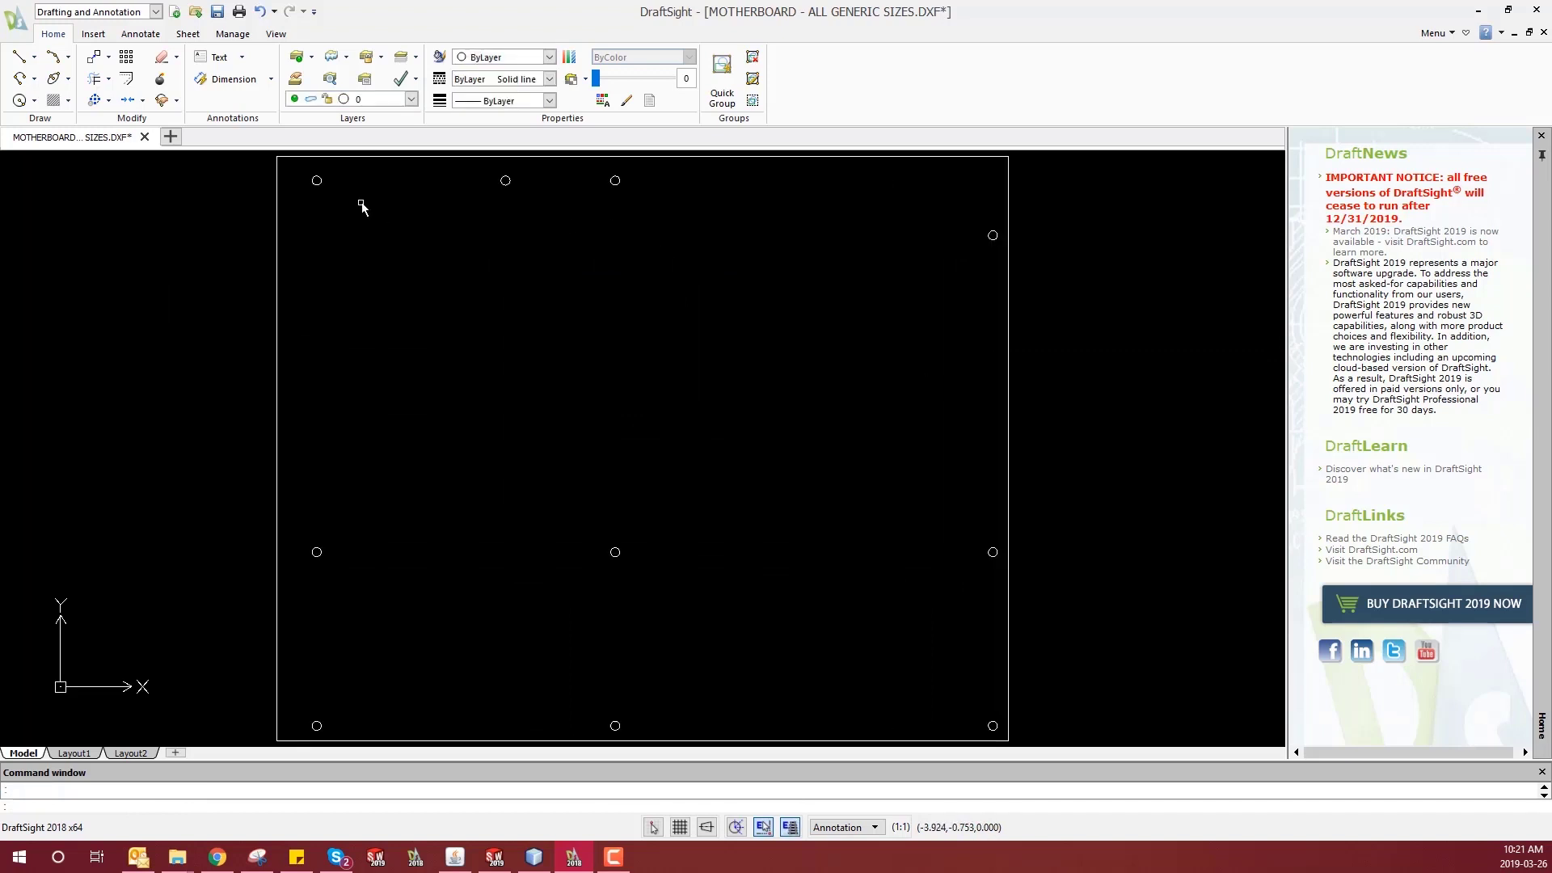
left_click(253, 156)
middle_click_drag(970, 693, 890, 483)
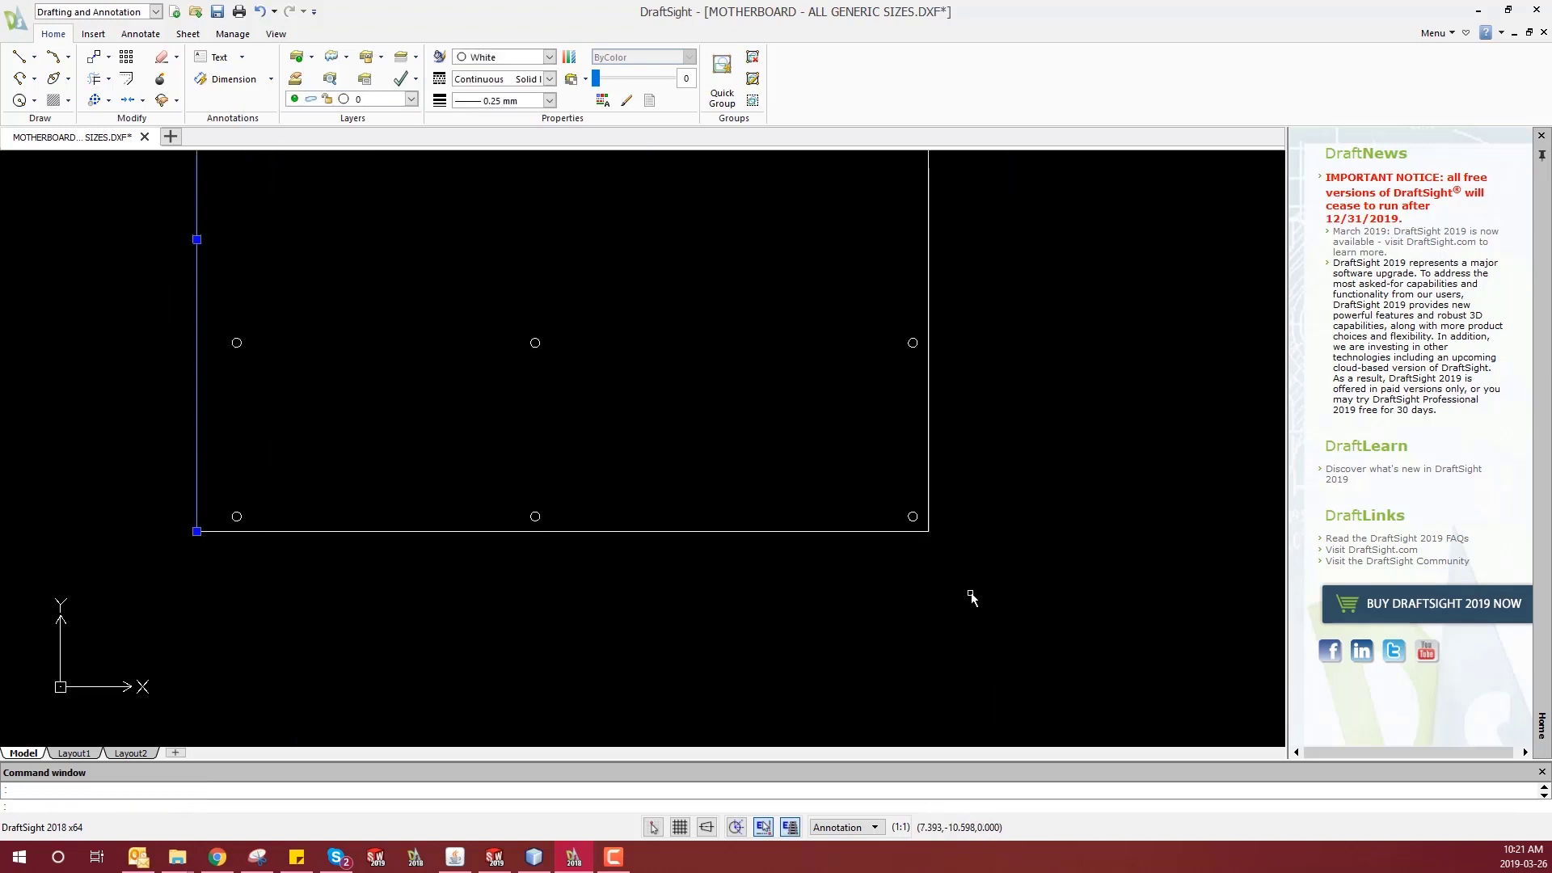
left_click(942, 541)
scroll(544, 350, "down", 2)
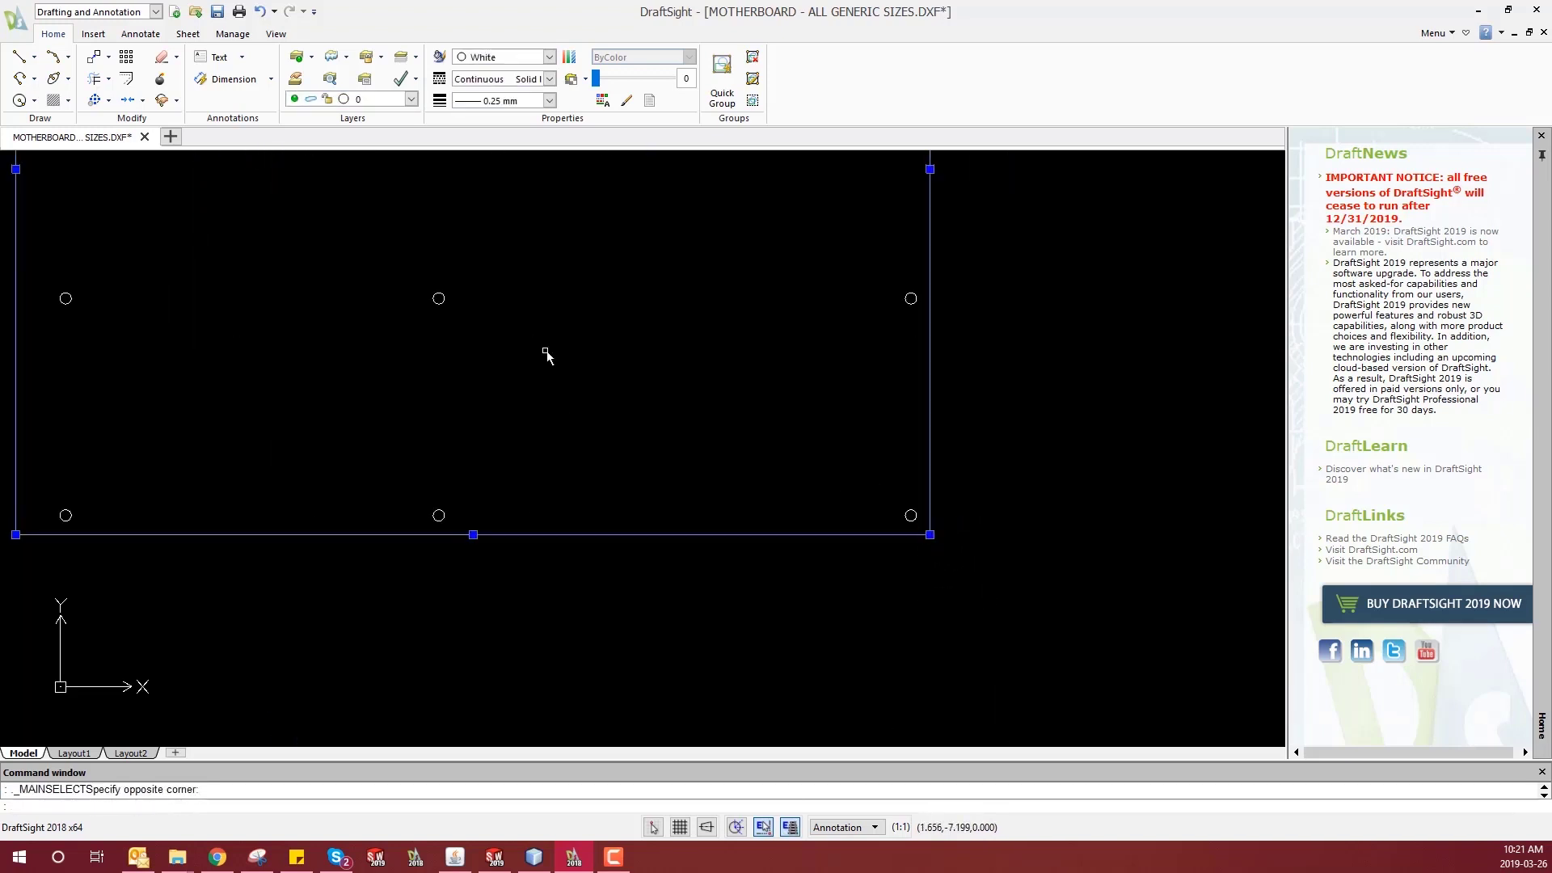
left_click(517, 78)
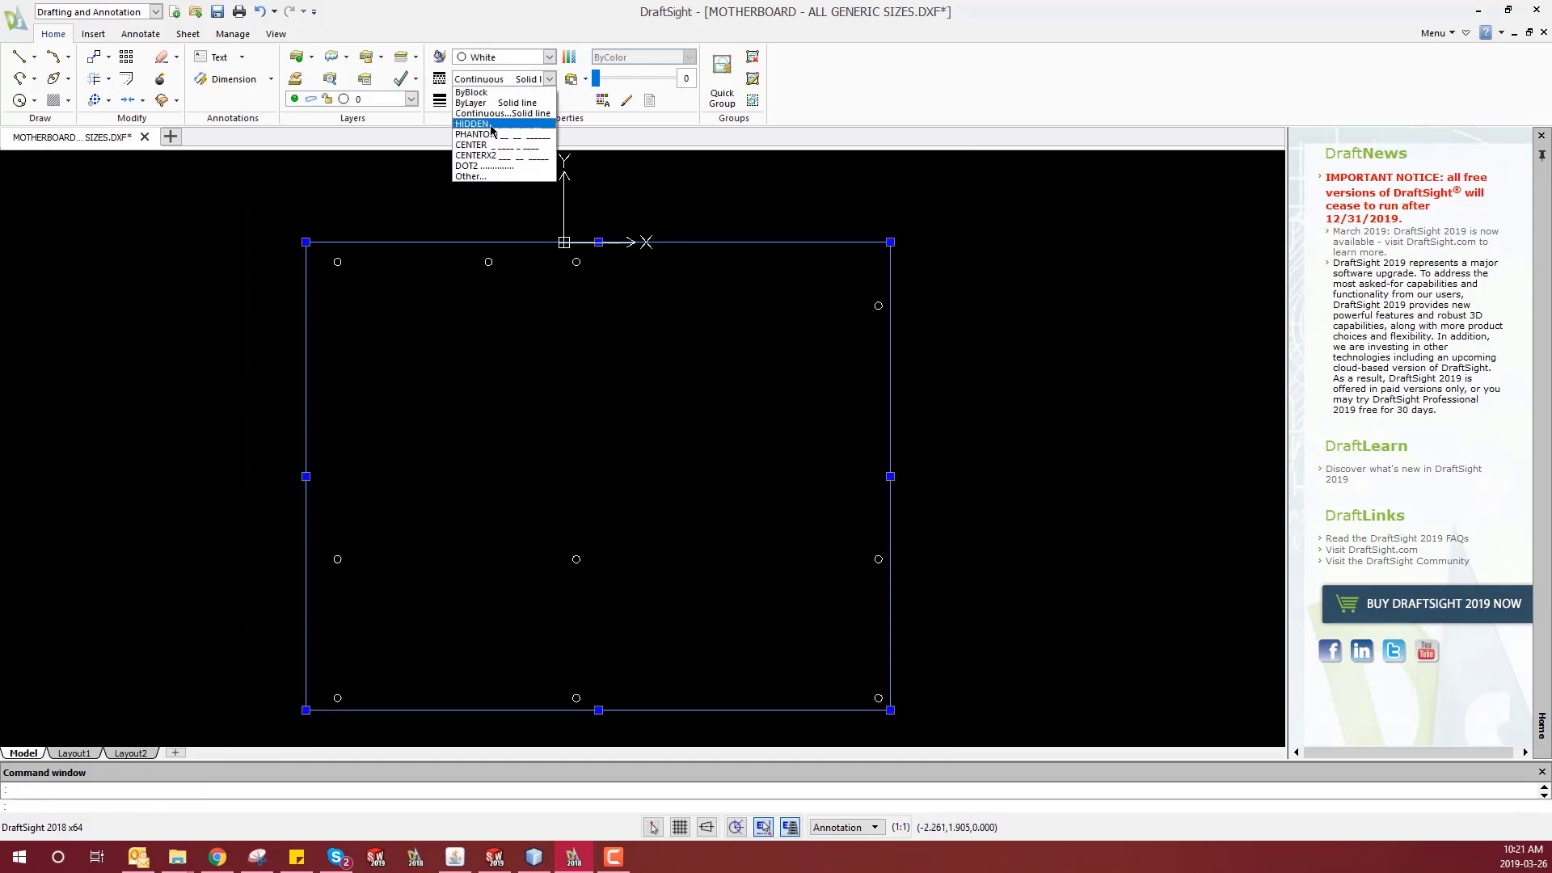
left_click(490, 125)
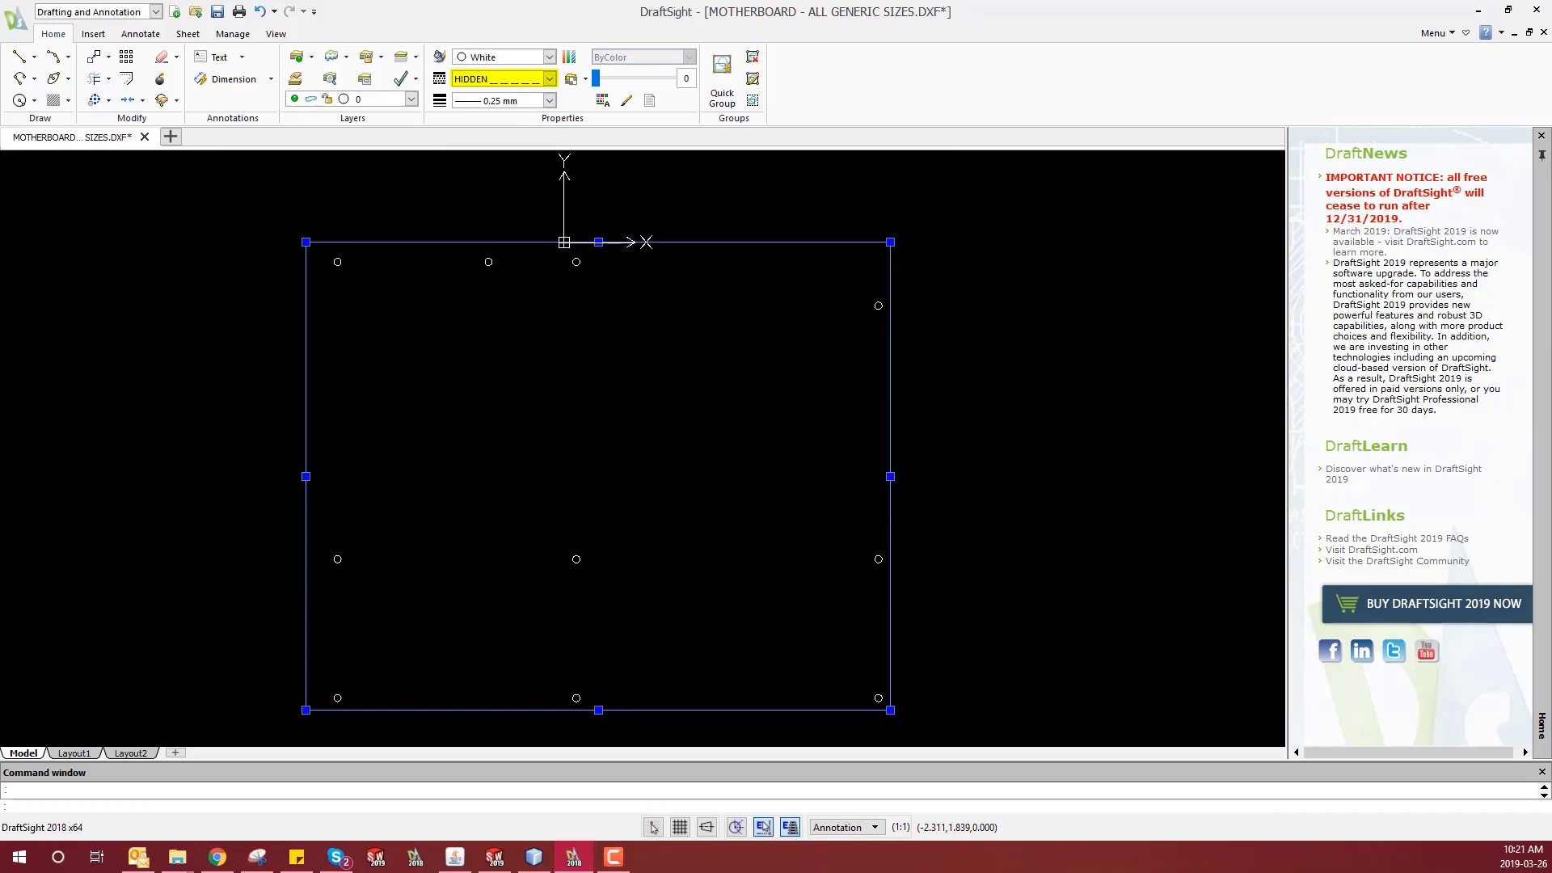
scroll(356, 254, "up", 6)
left_click(359, 273)
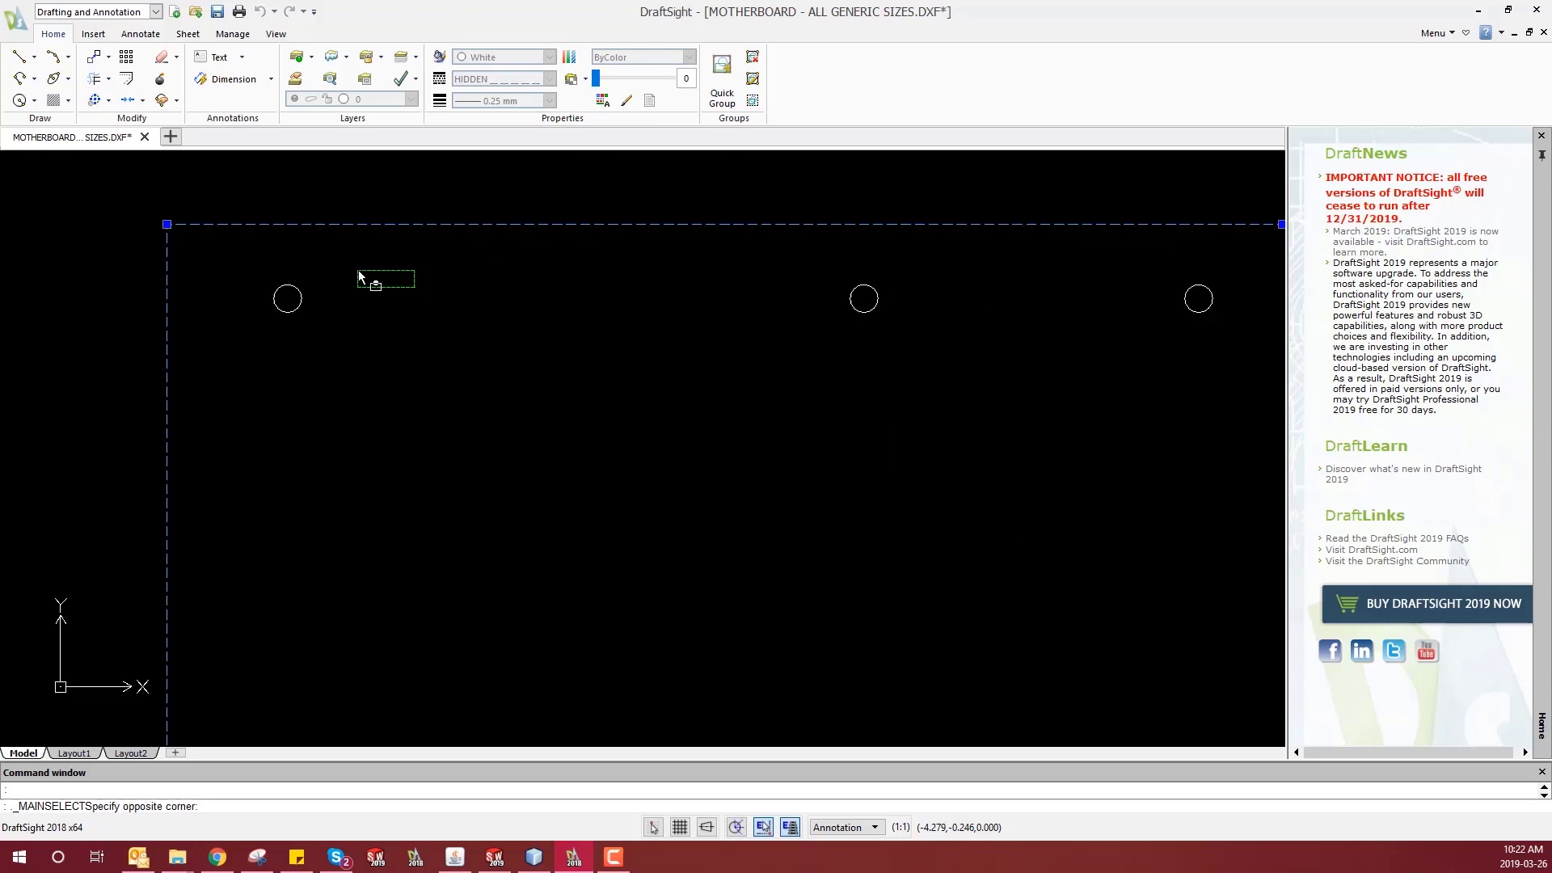
key("Escape")
- Choose the R2013 ASCII Drawing (*.dxf) format for saving a copy of the MOTHERBOARD - ALL GENERIC SIZES drawing
key("ctrl+shift+s")
left_click(229, 375)
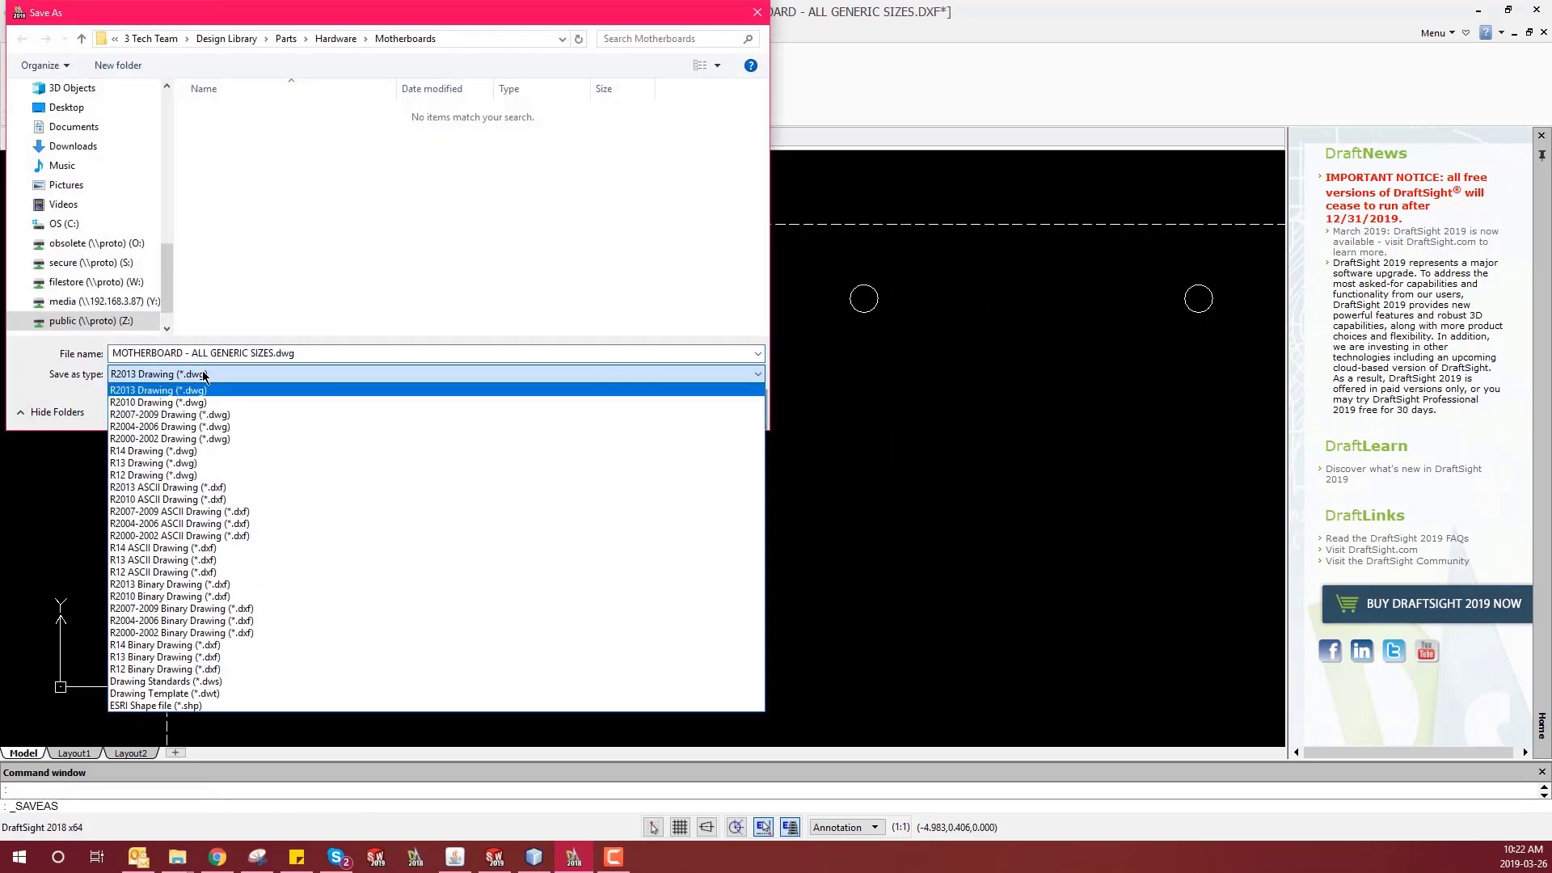
left_click(266, 487)
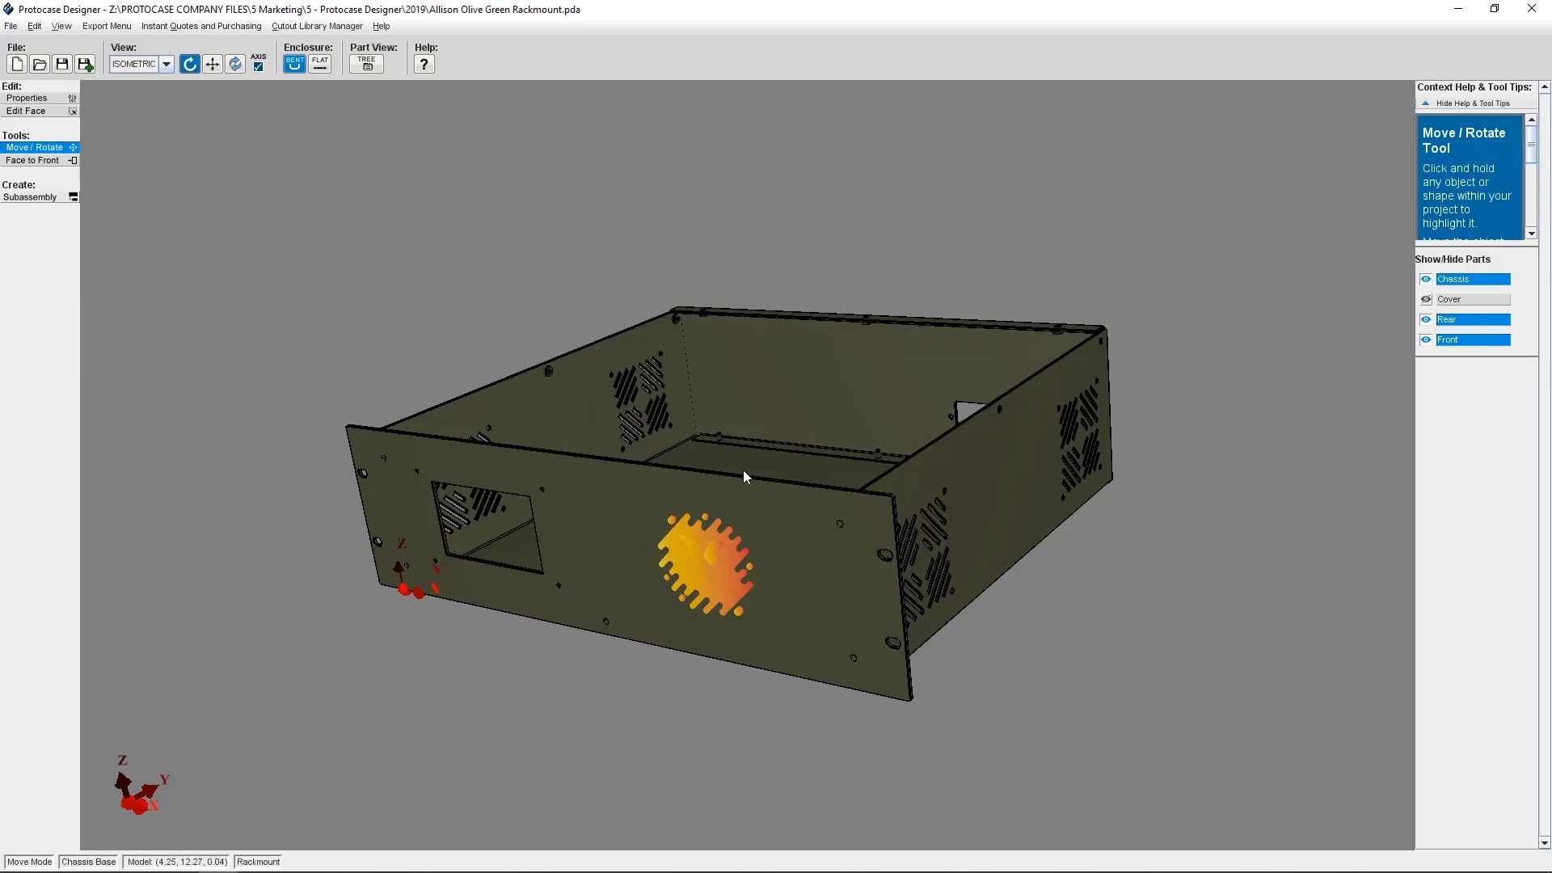
- In Protocase Designer, open the rackmount's chassis base face in the face editor and maximize the editor window
mouse_move(744, 468)
left_mouse_down()
mouse_move(704, 479)
mouse_move(755, 477)
left_mouse_up()
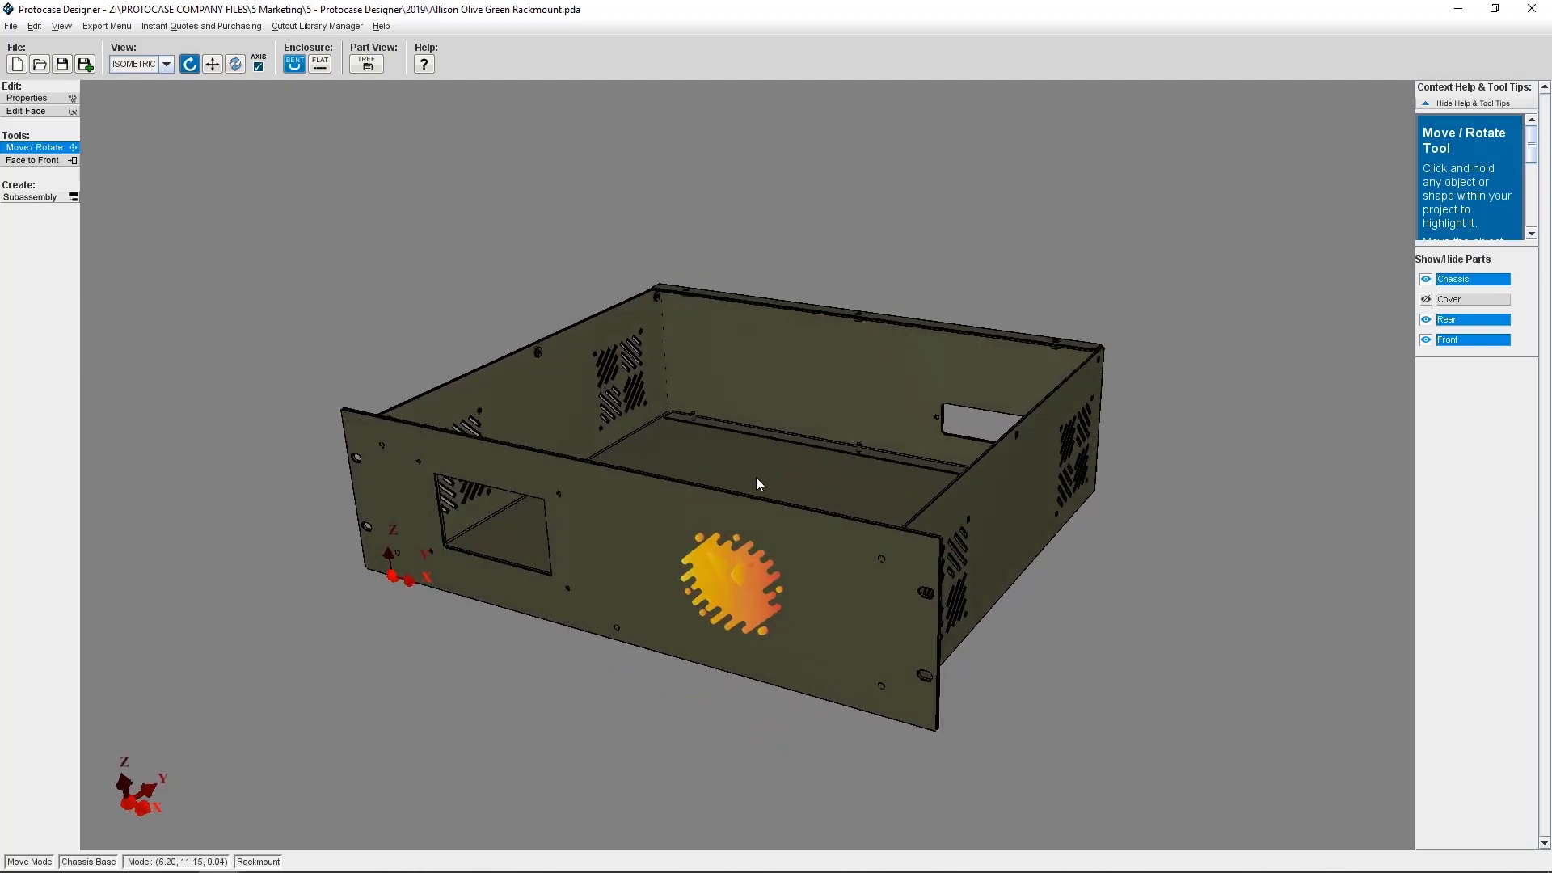
left_click(32, 111)
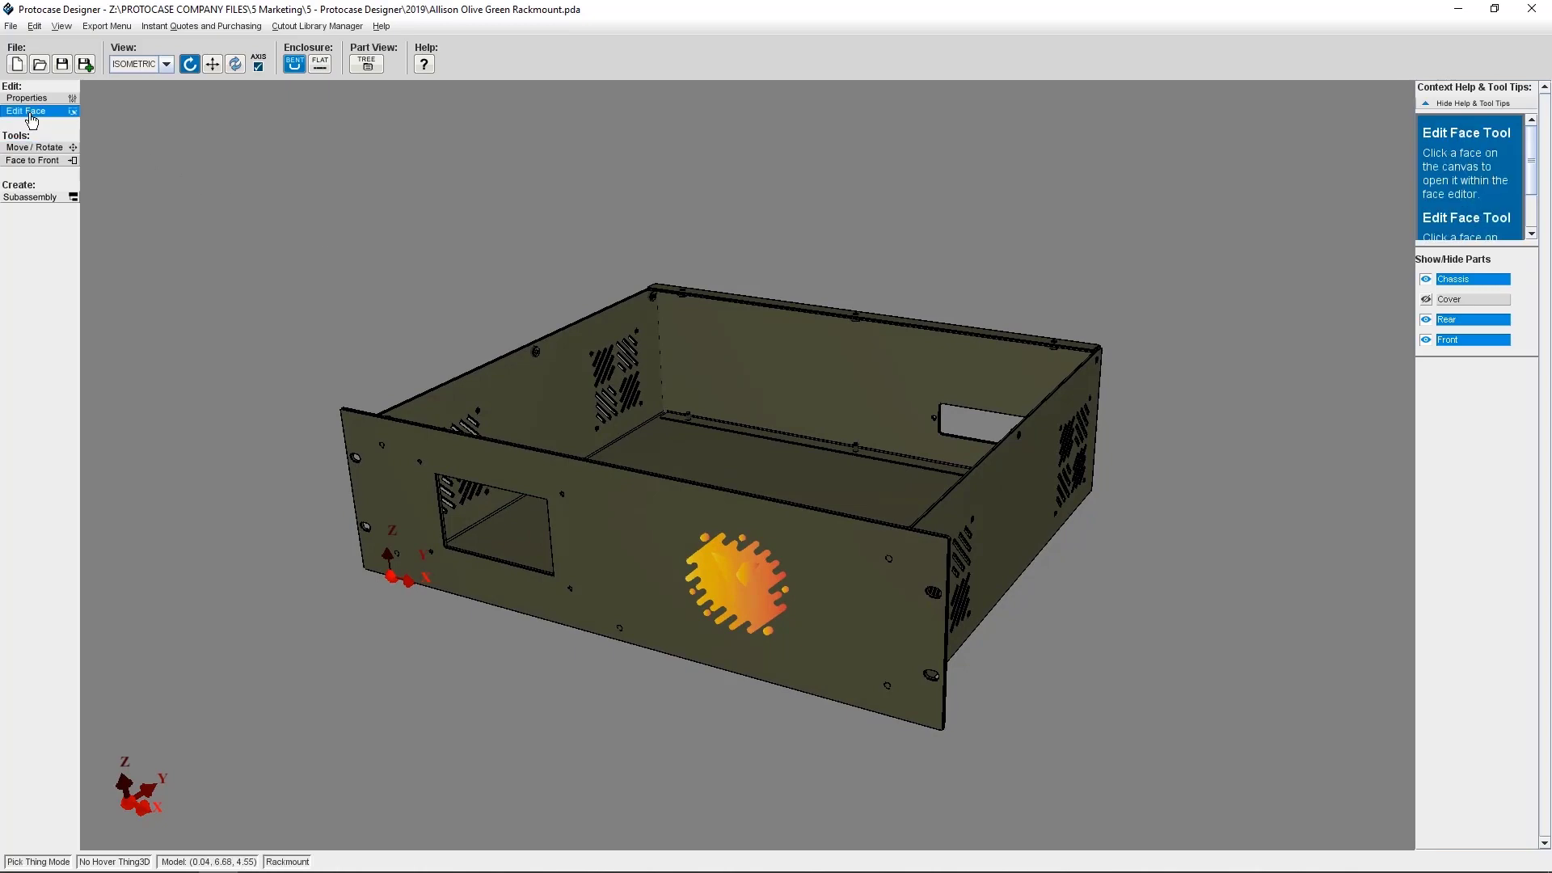
left_click(744, 462)
double_click(466, 17)
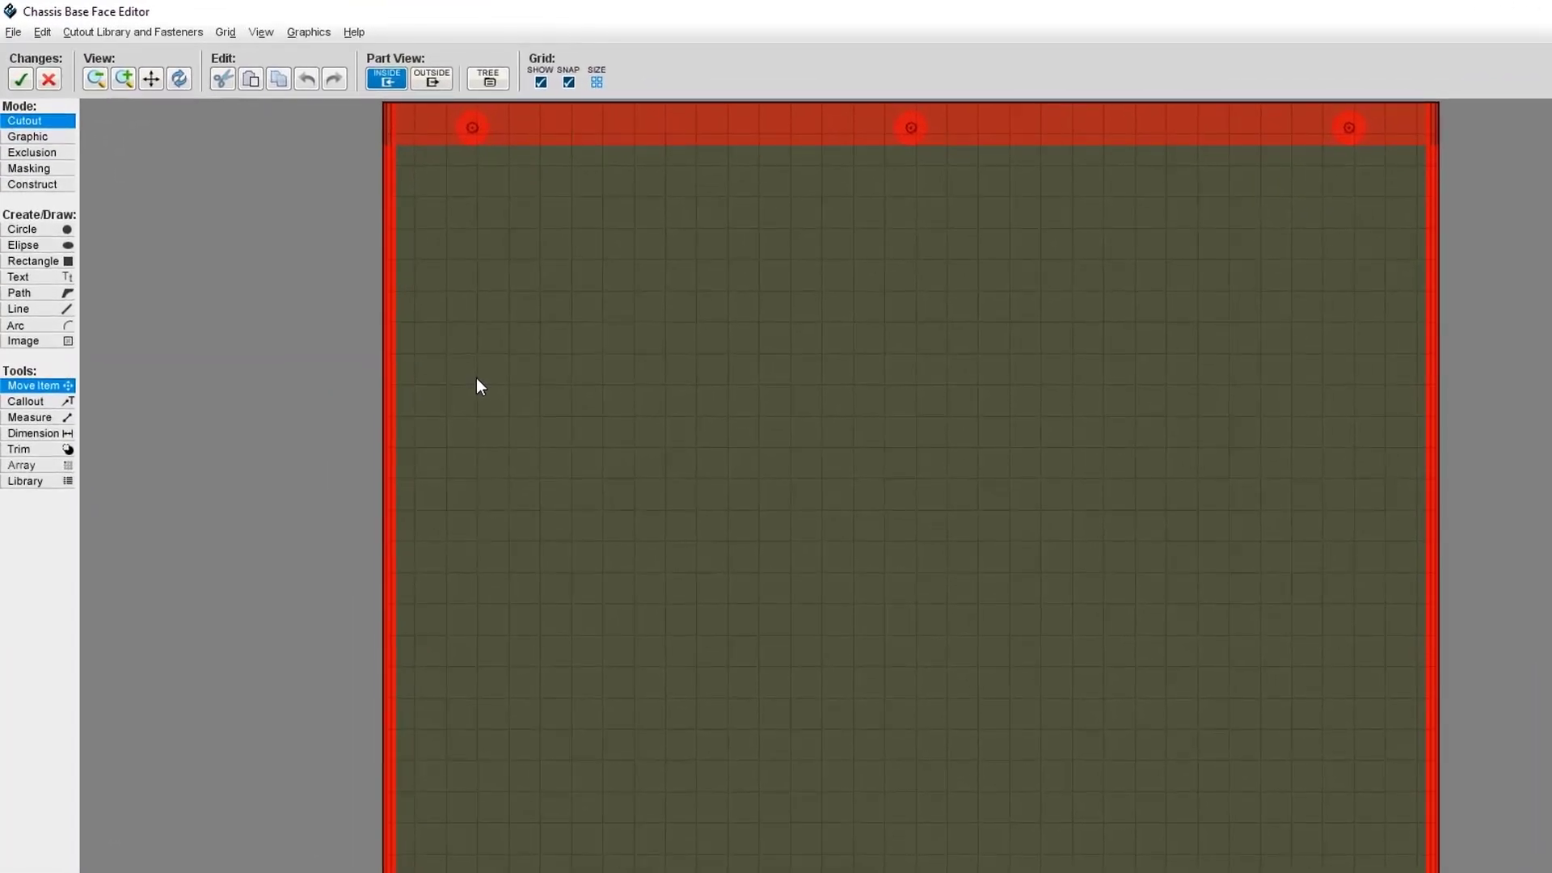
- Import 1-MOTHERBOARD - ALL GENERIC SIZES.DXF from the Motherboard DXF folder as an object to place on the face
left_click(150, 39)
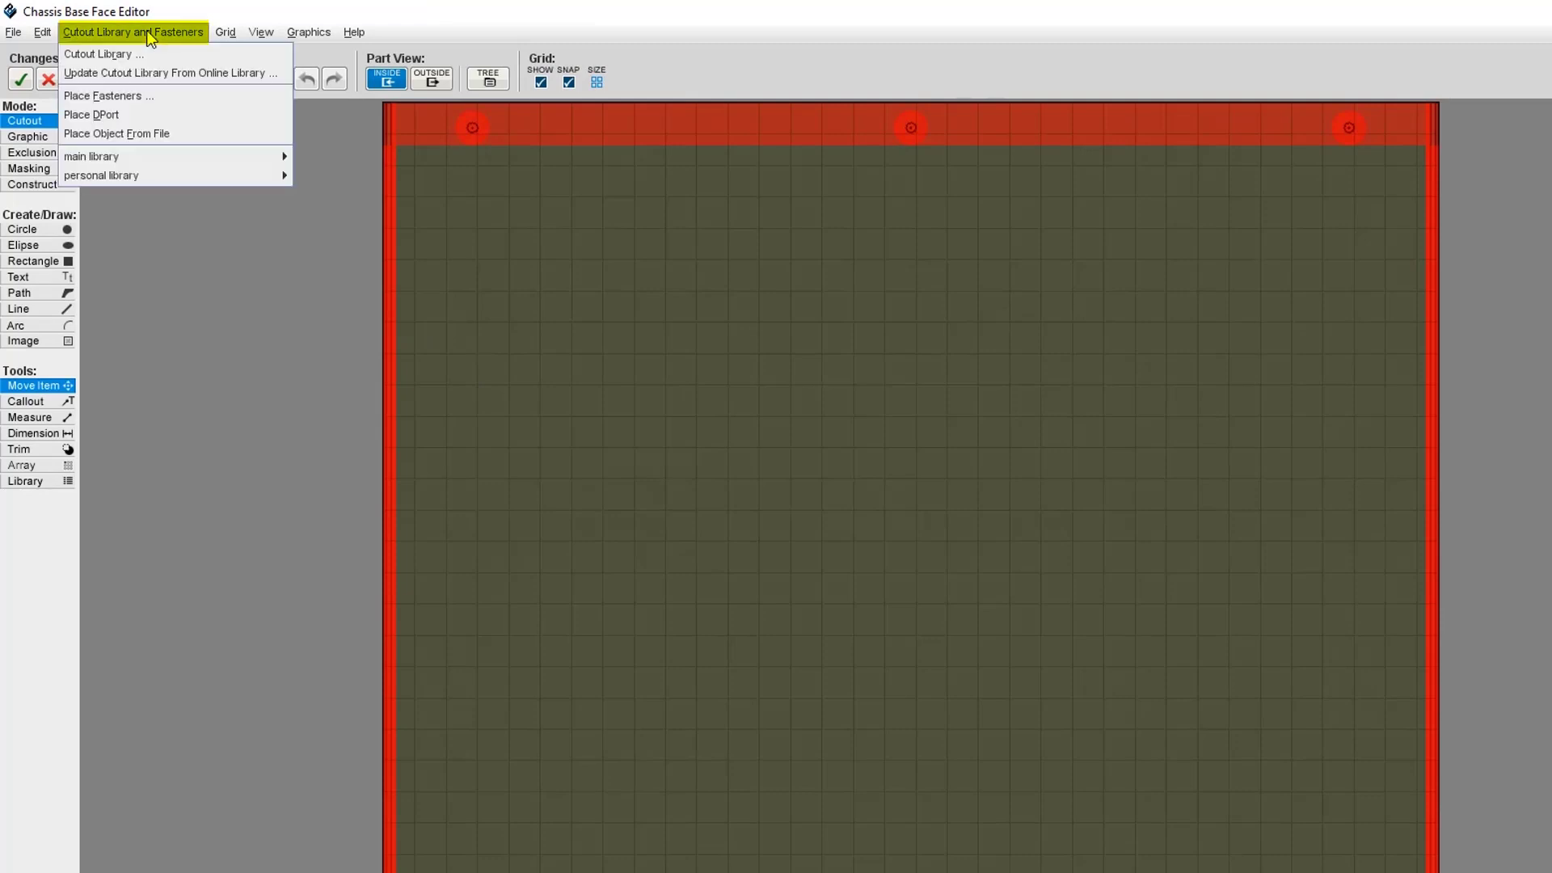
left_click(139, 132)
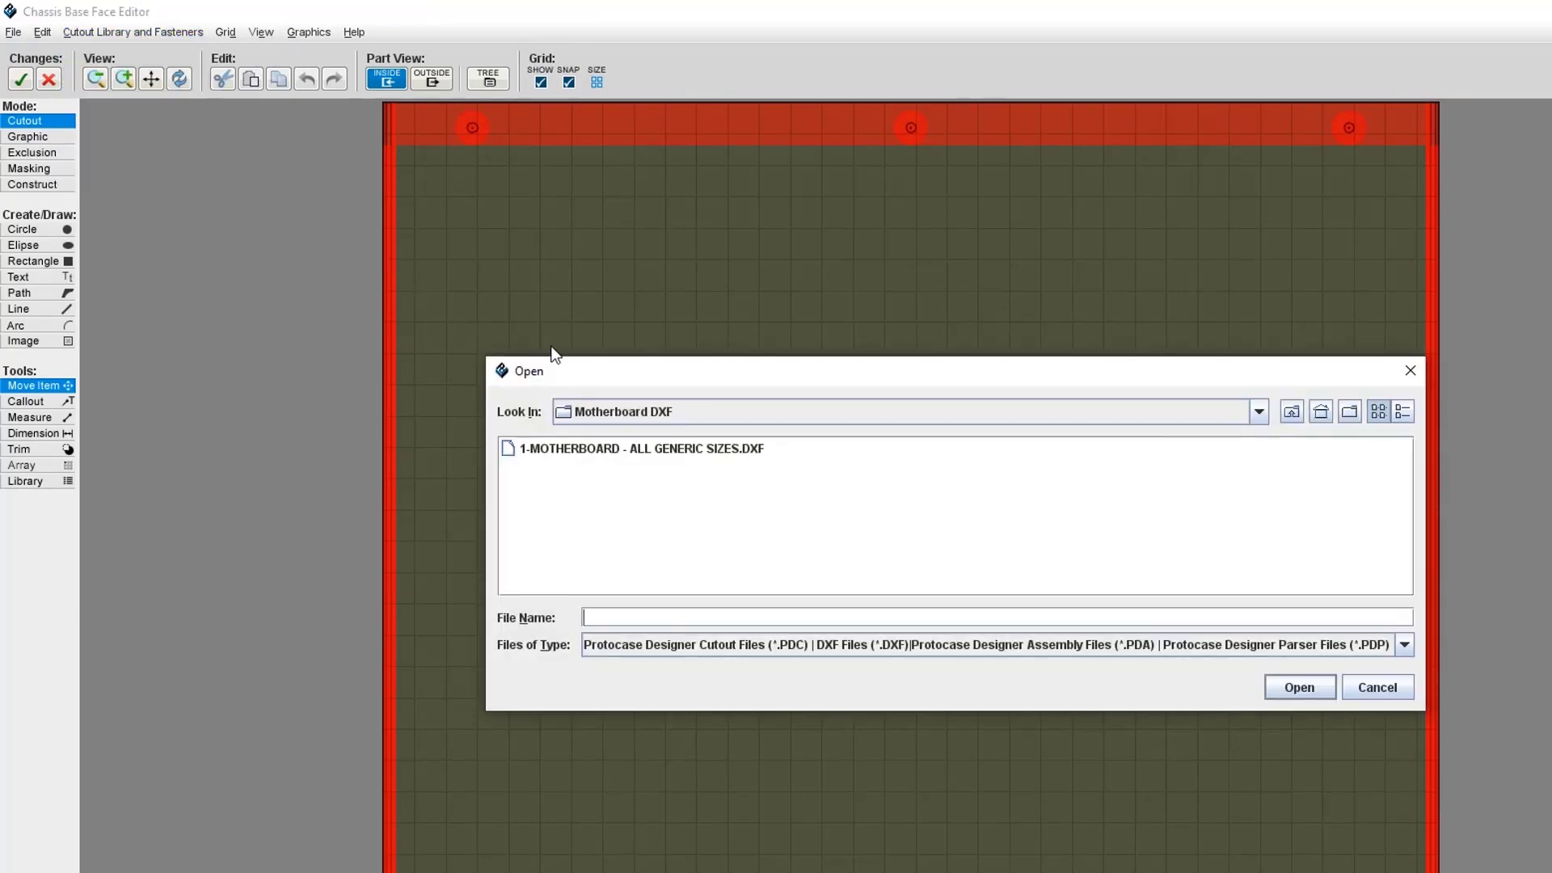
left_click(709, 449)
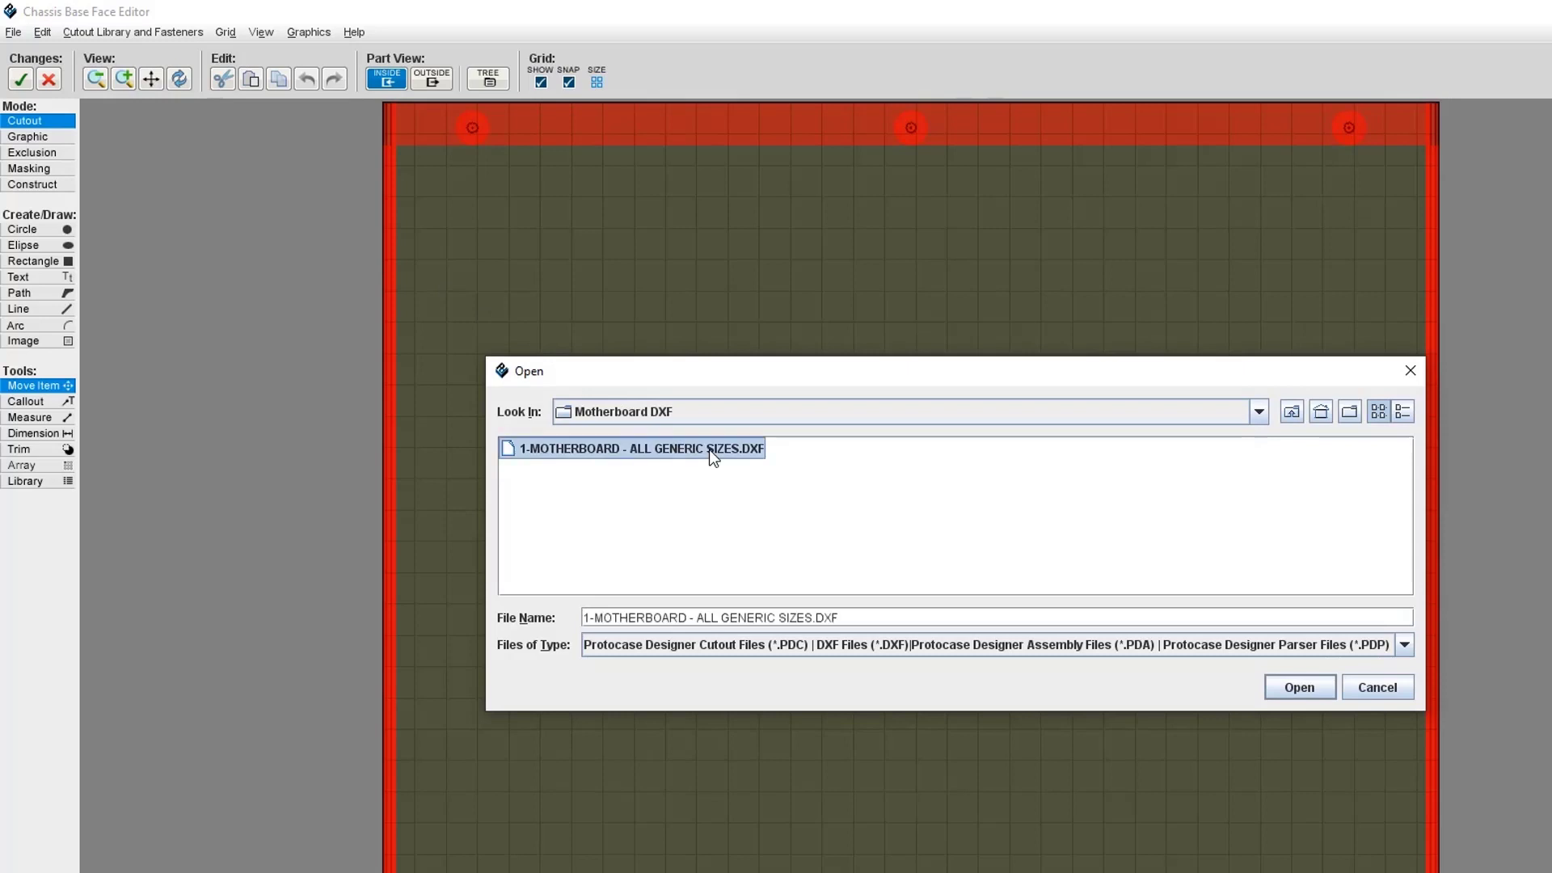
left_click(1299, 688)
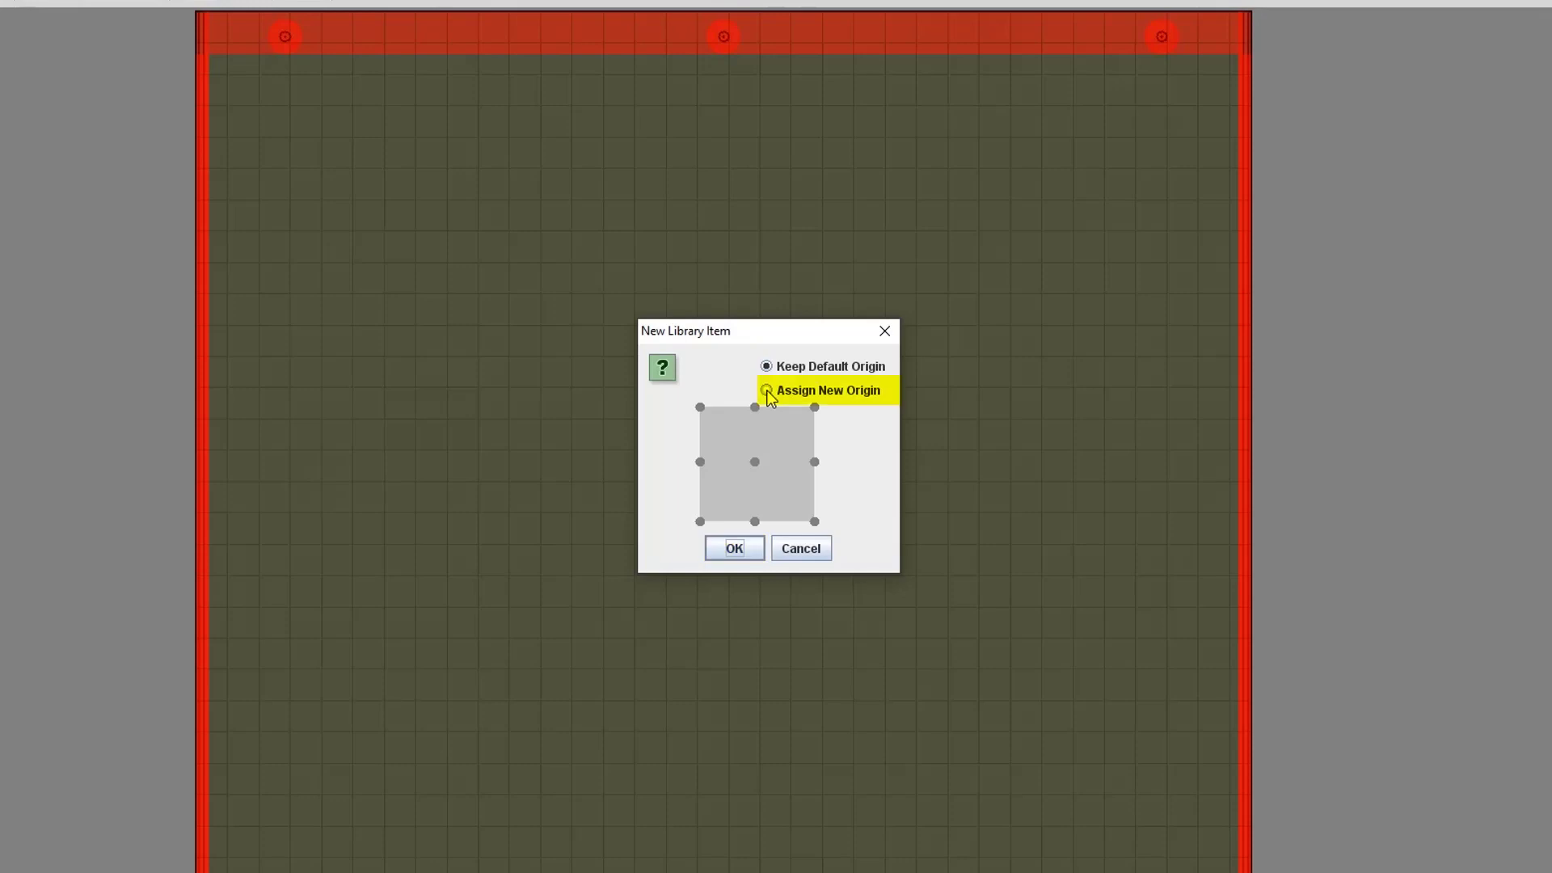
- Assign a new origin at the centre of the imported motherboard item and accept it
left_click(767, 390)
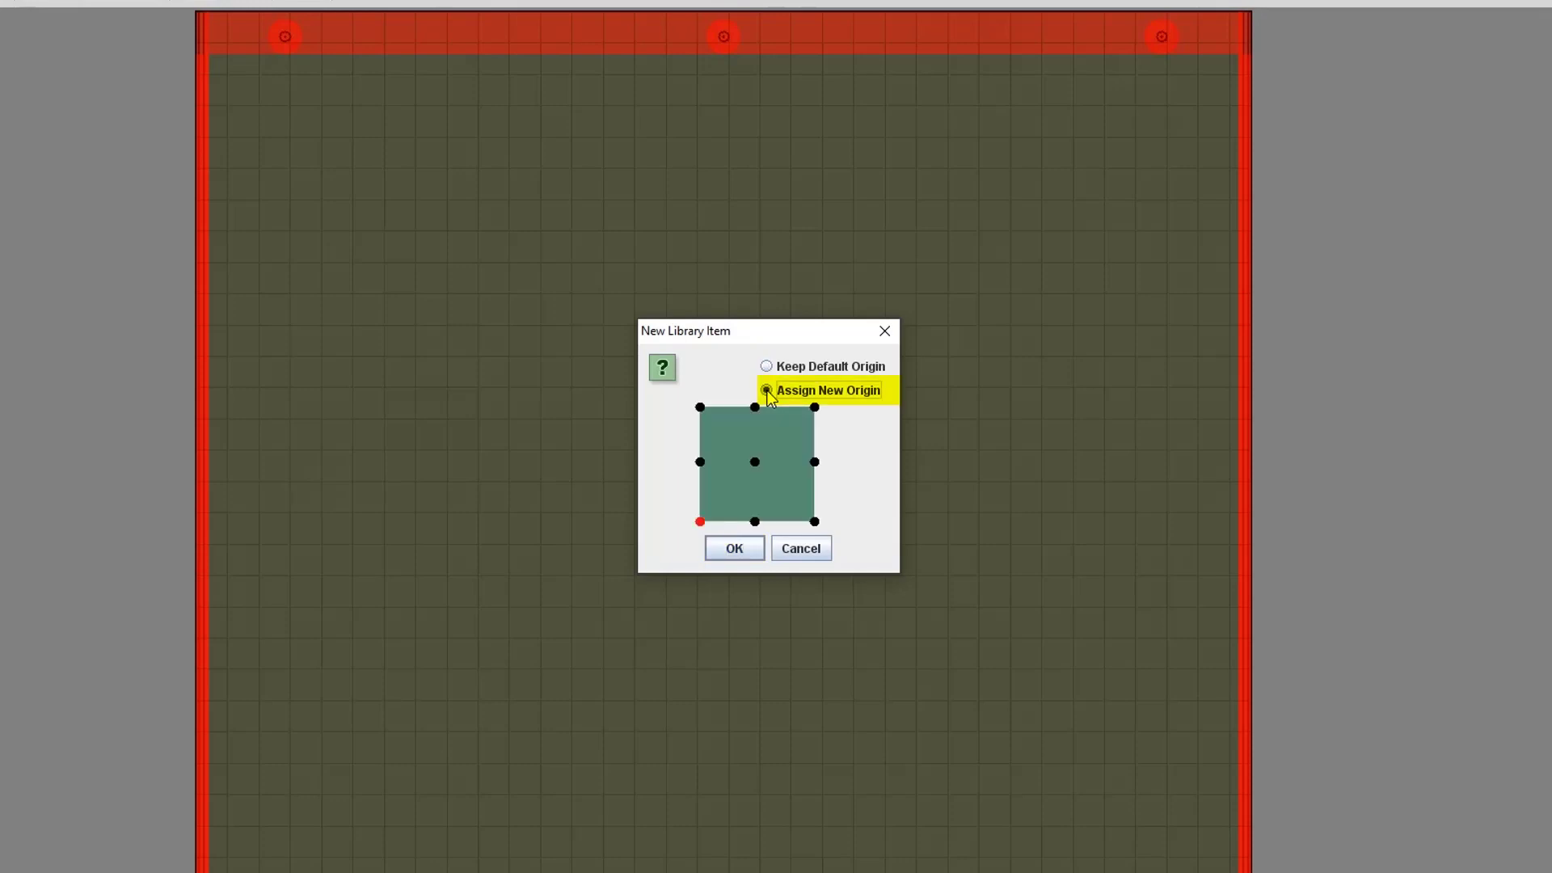
left_click(757, 462)
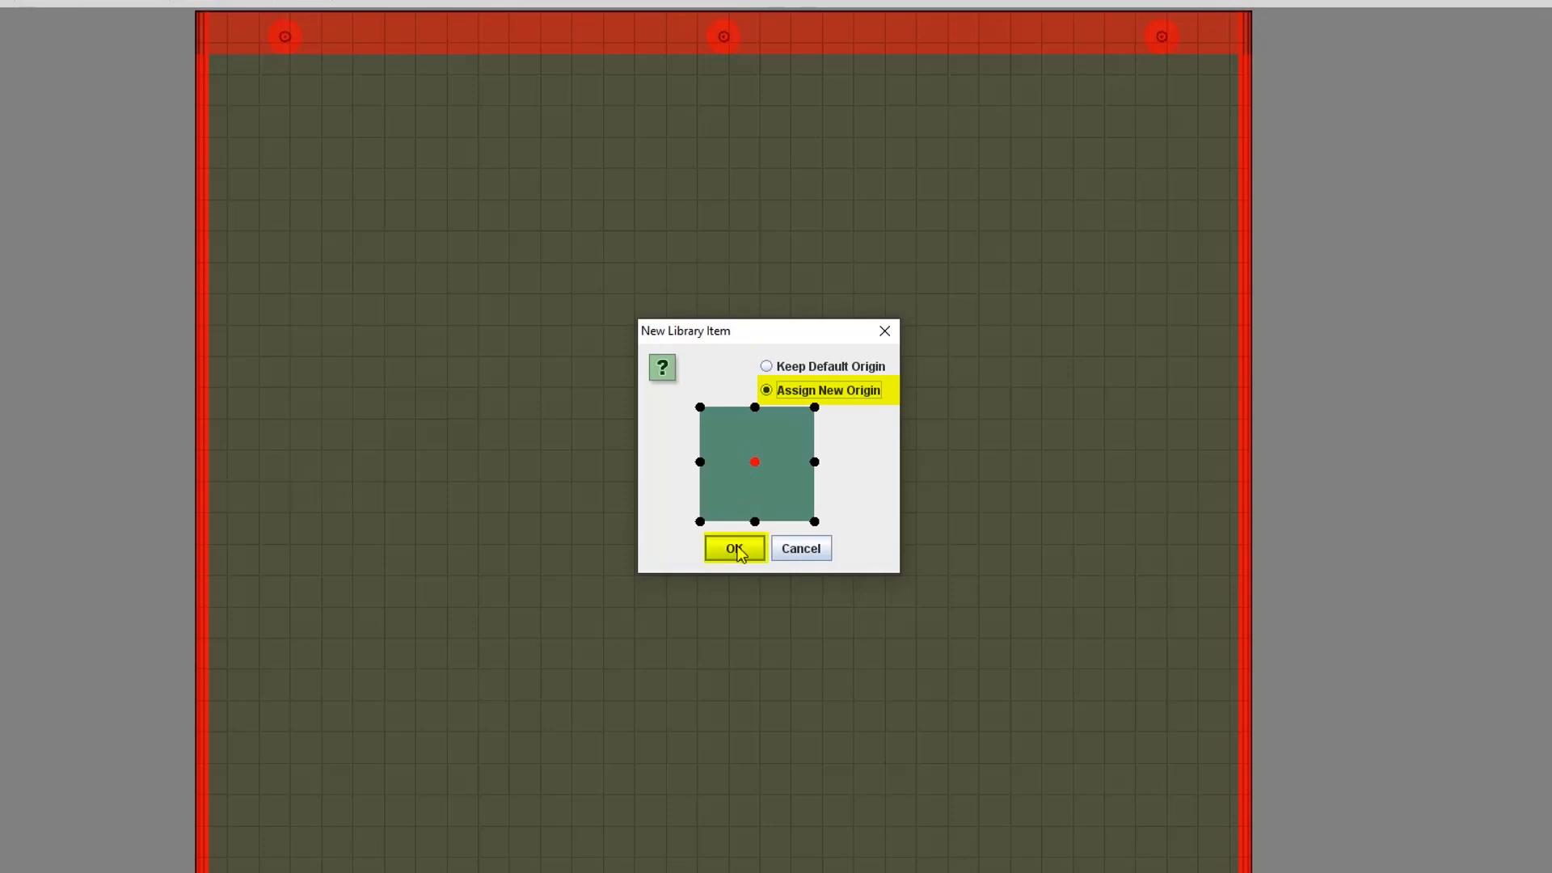
left_click(734, 549)
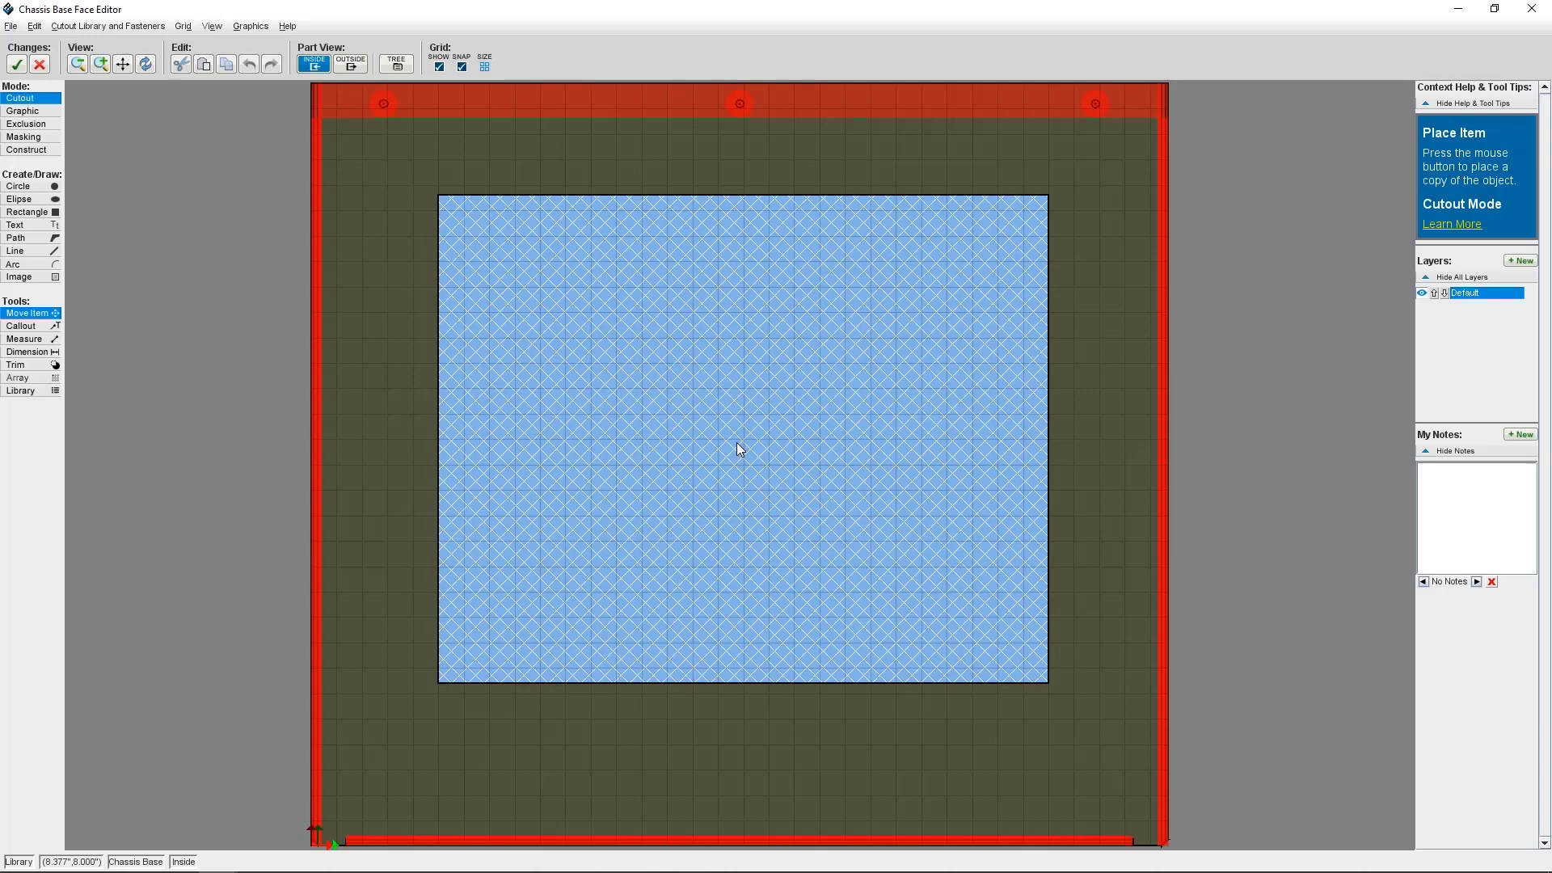
- Place the motherboard item at origin X 8.500, Y 8.000 on the chassis base and apply the face changes
left_click(738, 444)
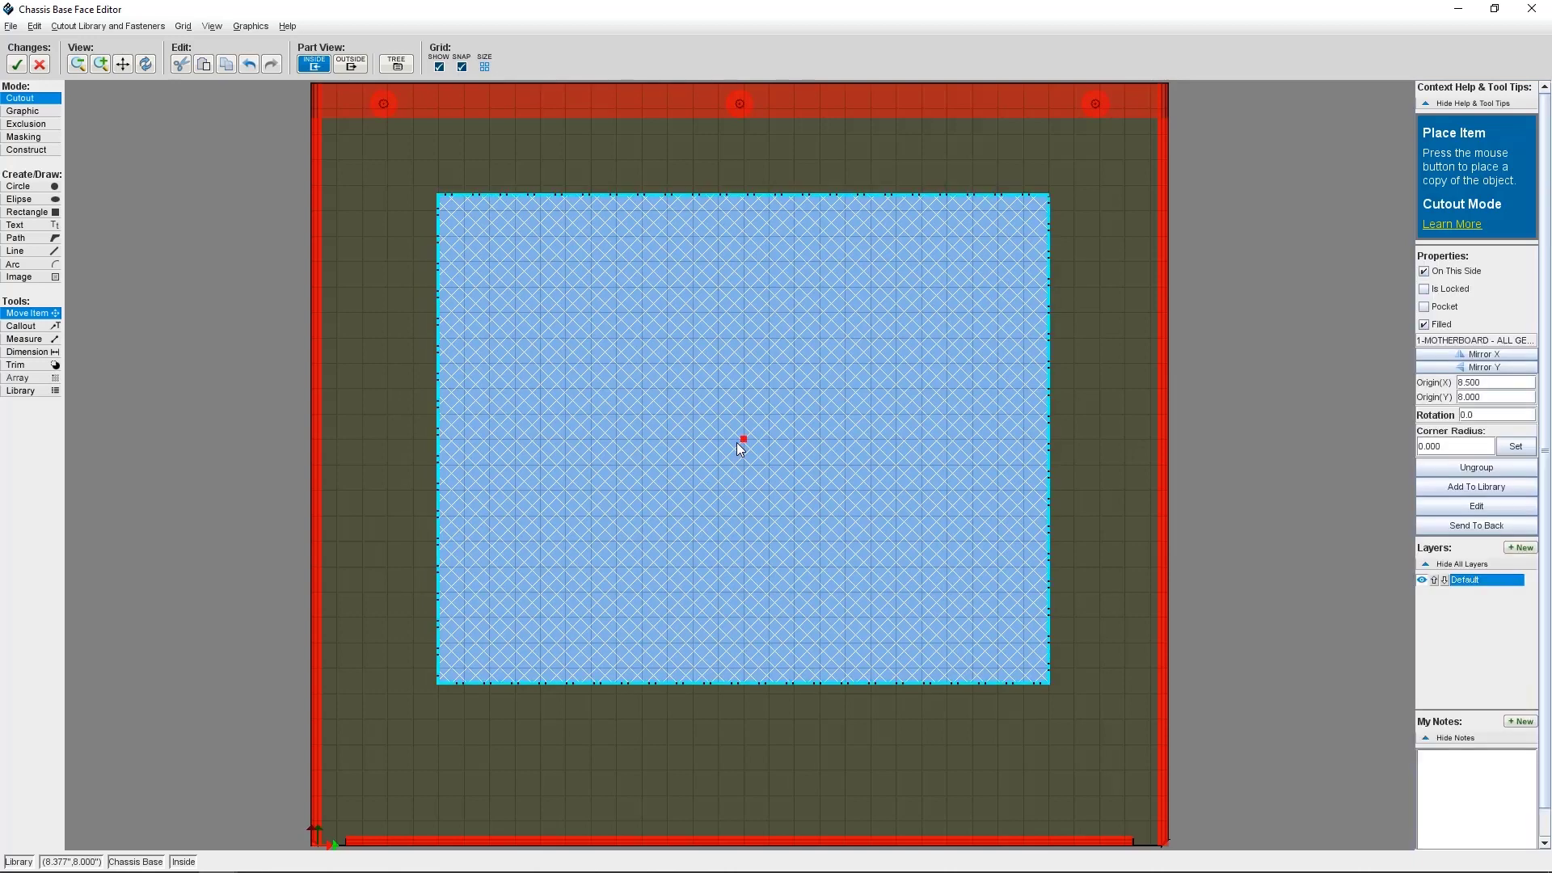
key("Escape")
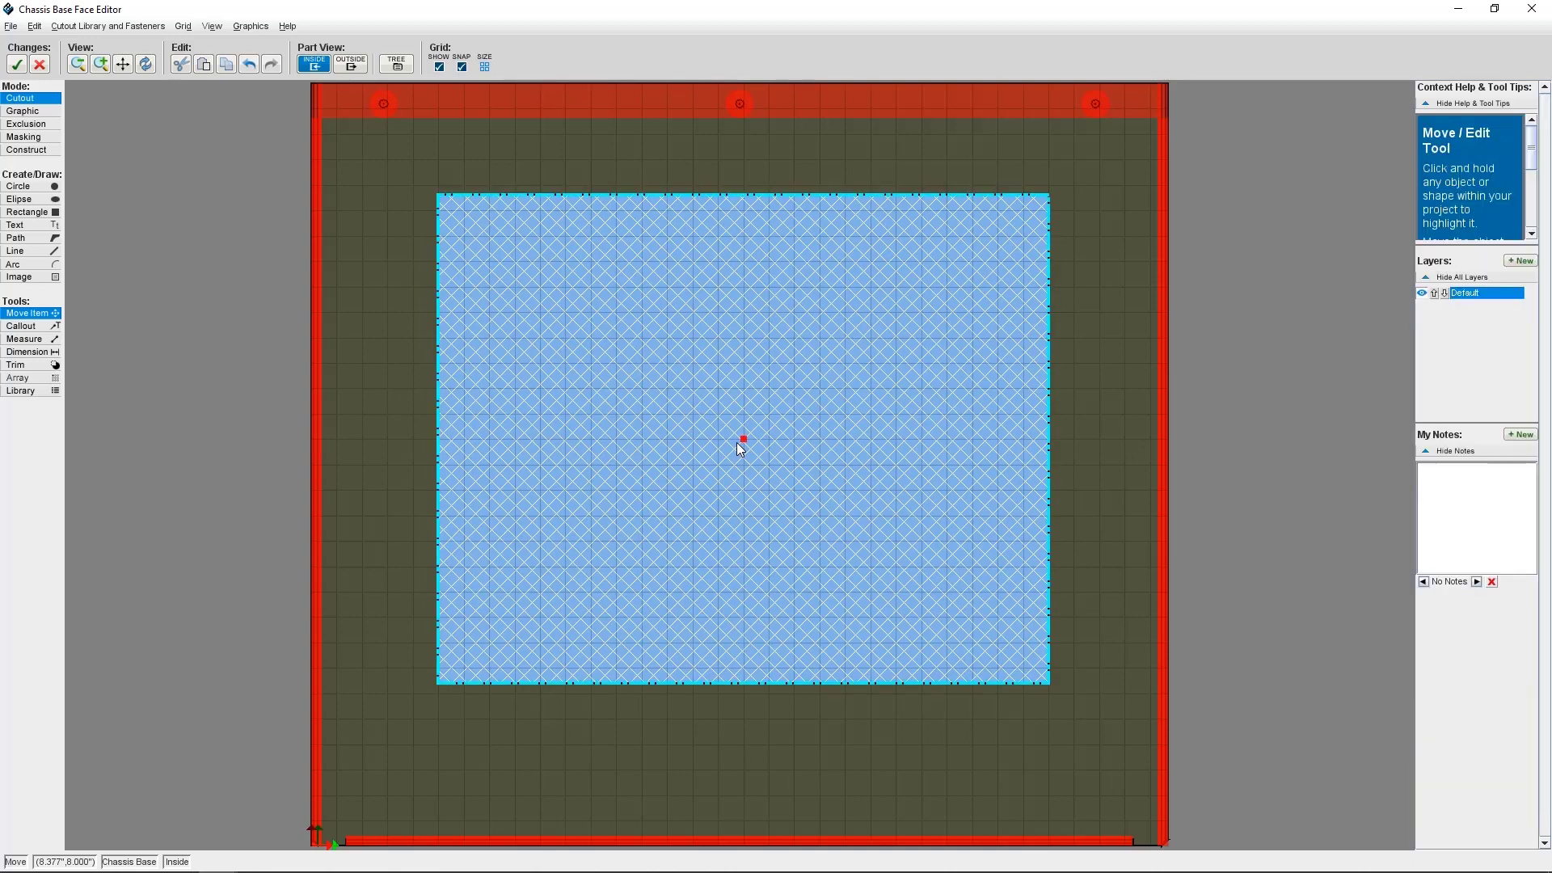
left_click(16, 64)
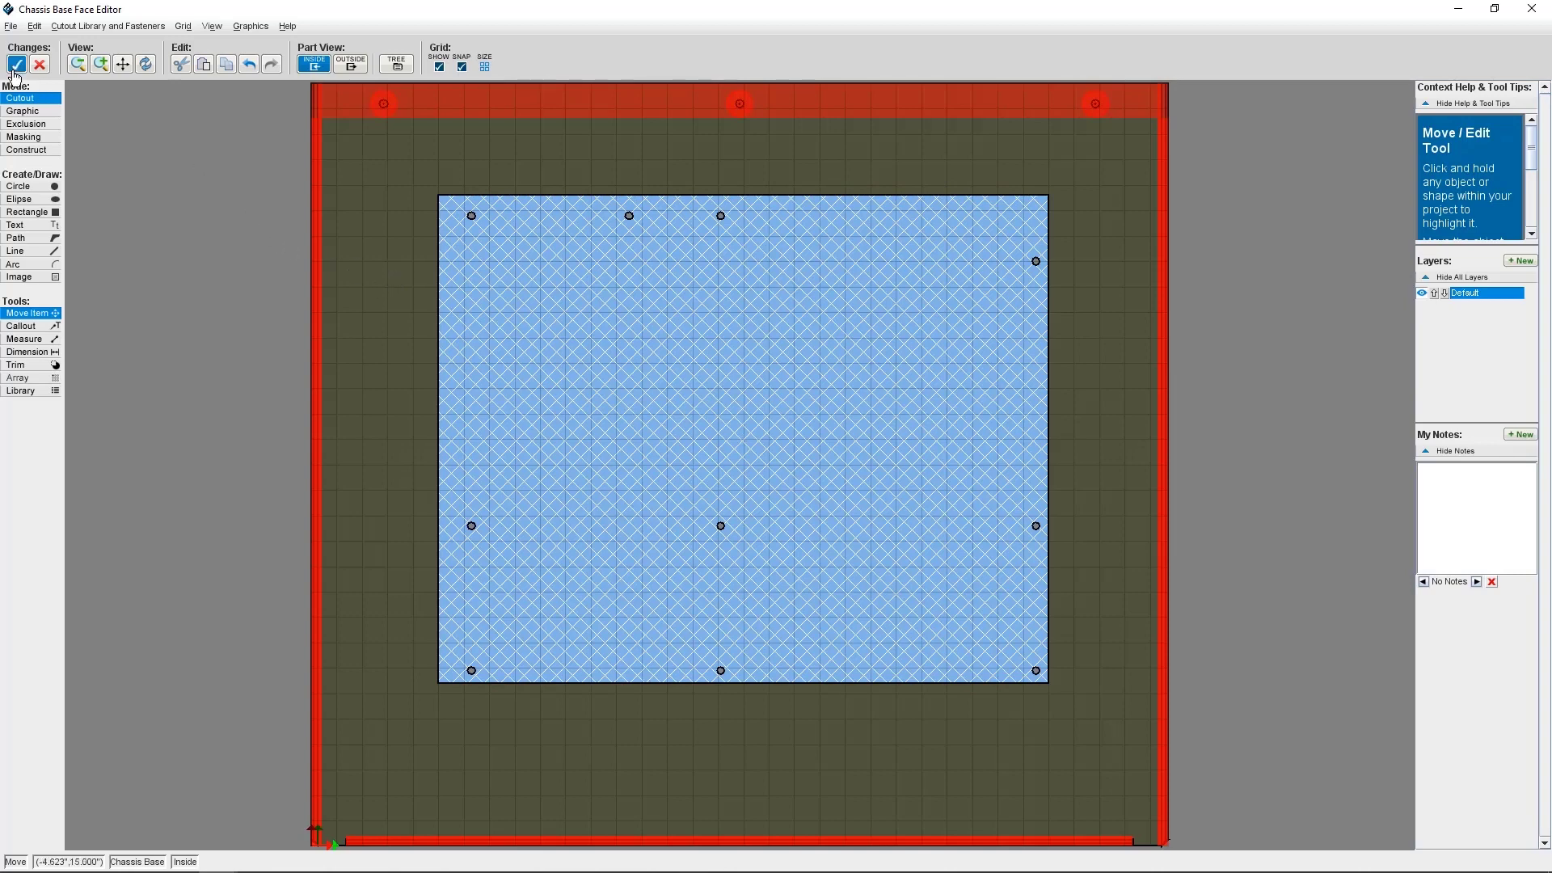
left_click_drag(720, 509, 711, 595)
scroll(742, 599, "up", 6)
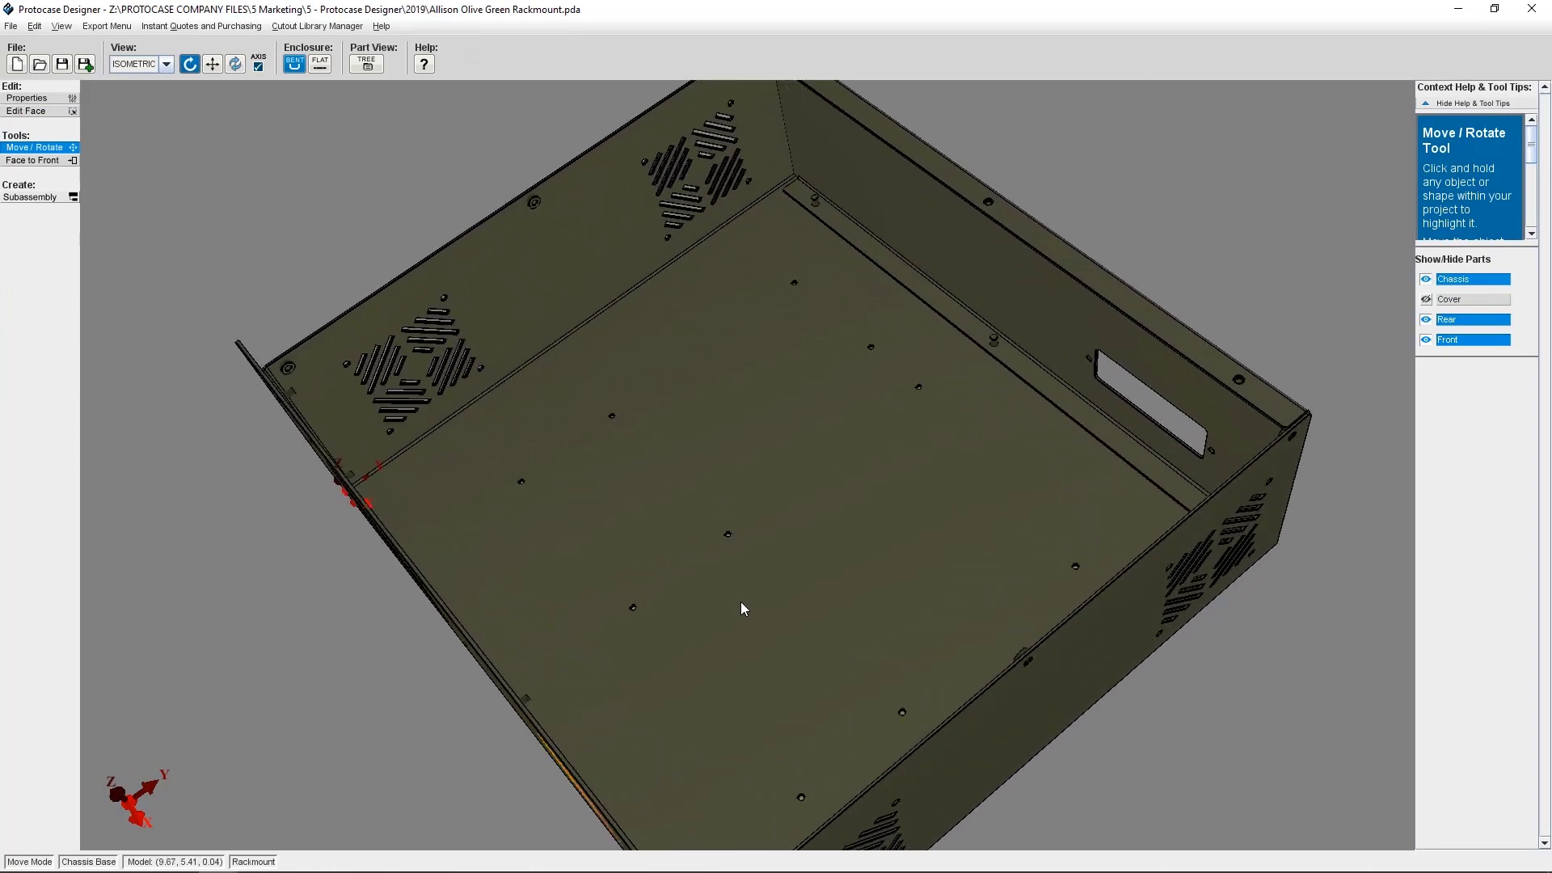
scroll(740, 601, "down", 4)
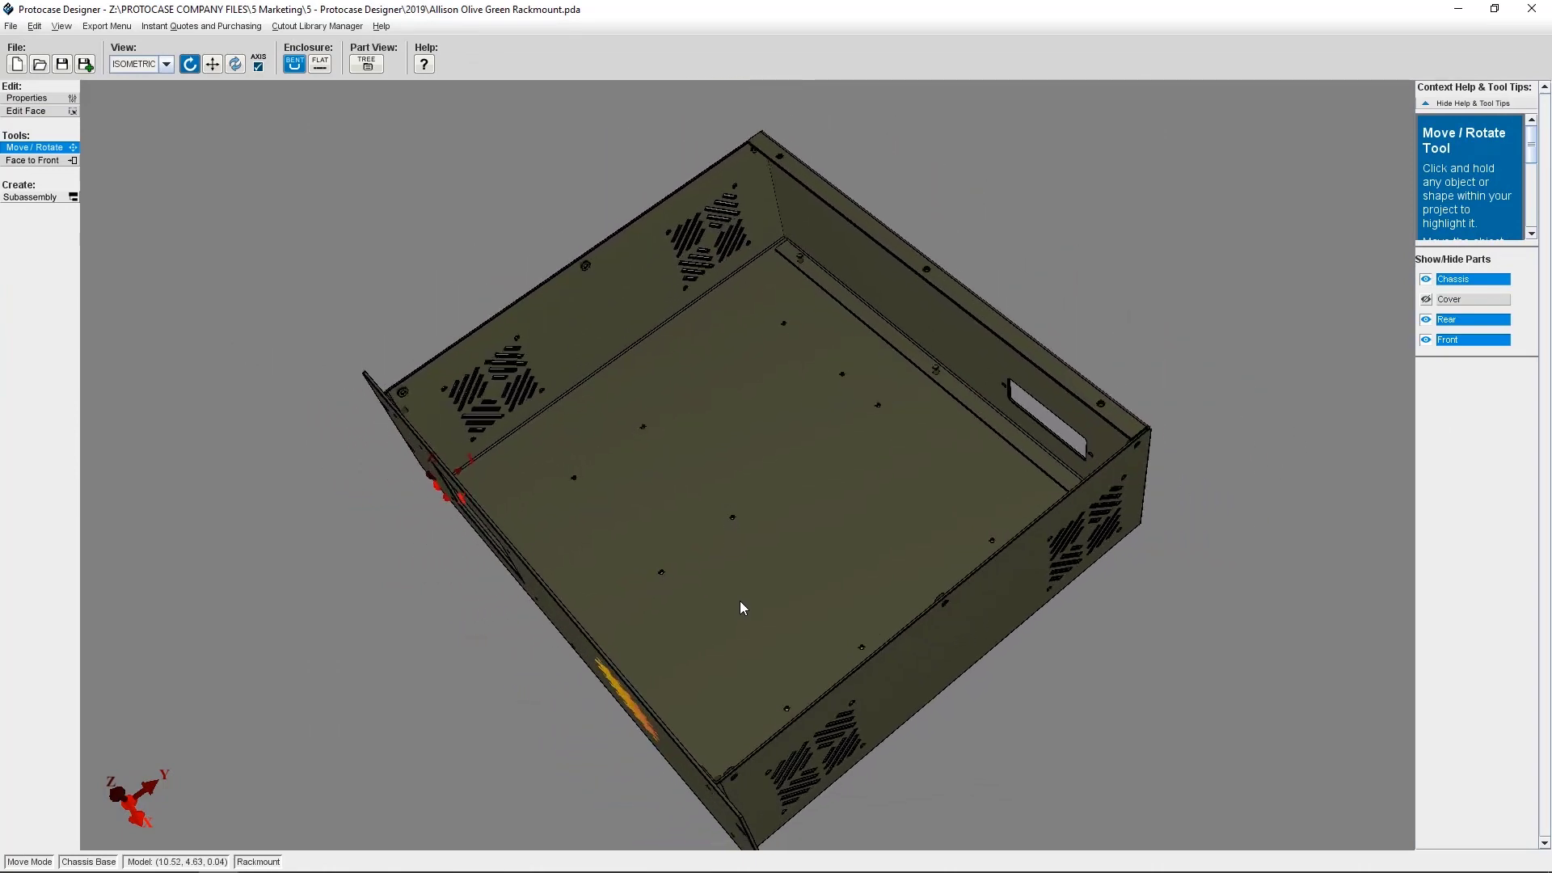
left_click_drag(740, 603, 795, 557)
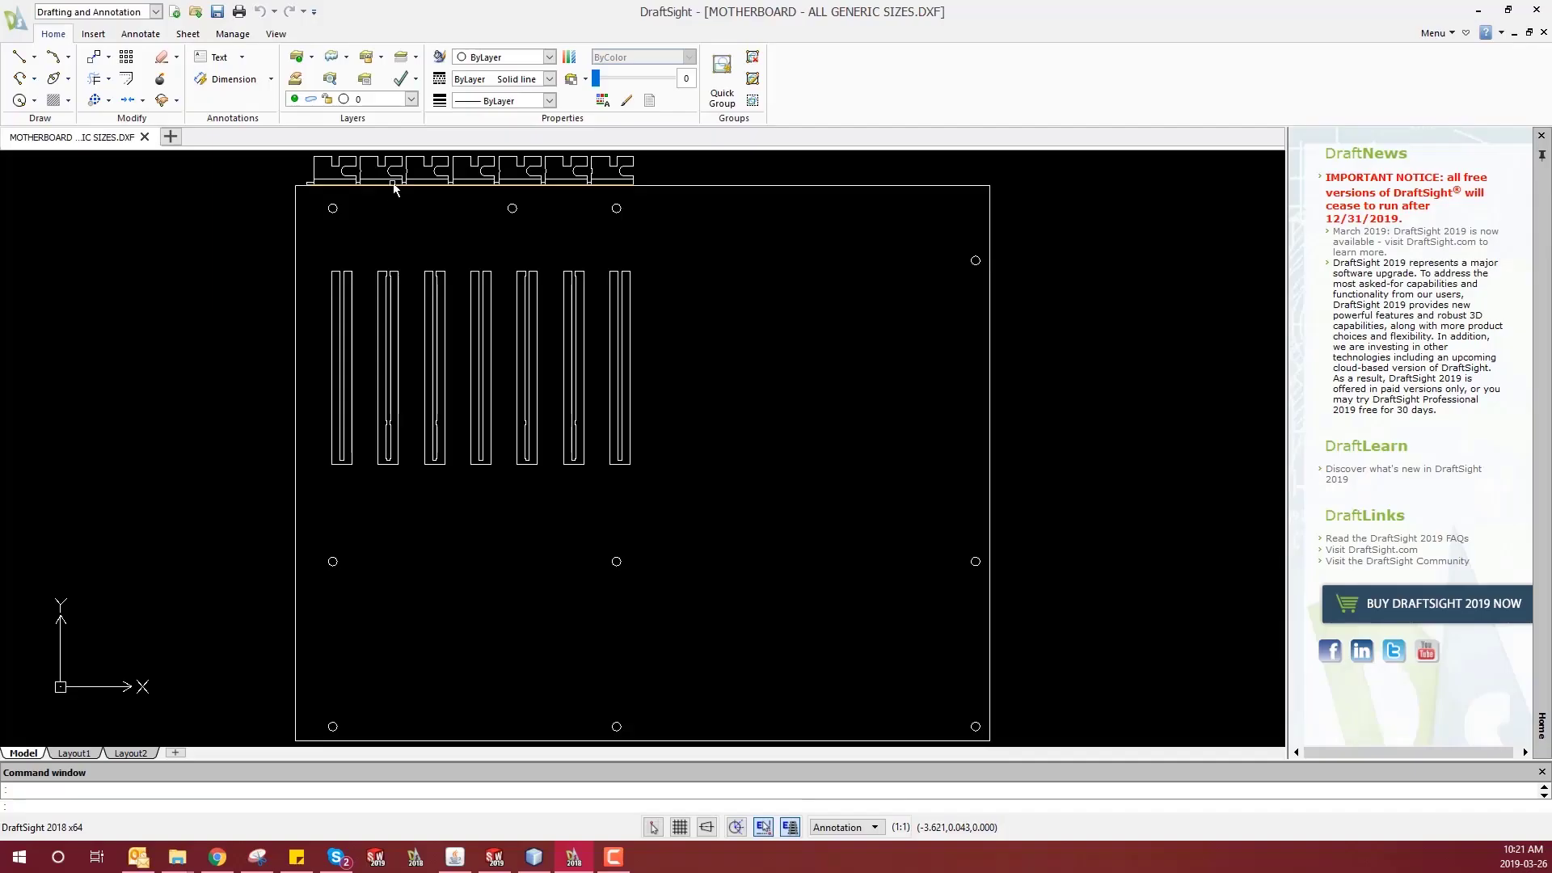
- In DraftSight, delete the row of expansion bracket shapes along the motherboard's upper edge
scroll(415, 163, "up", 5)
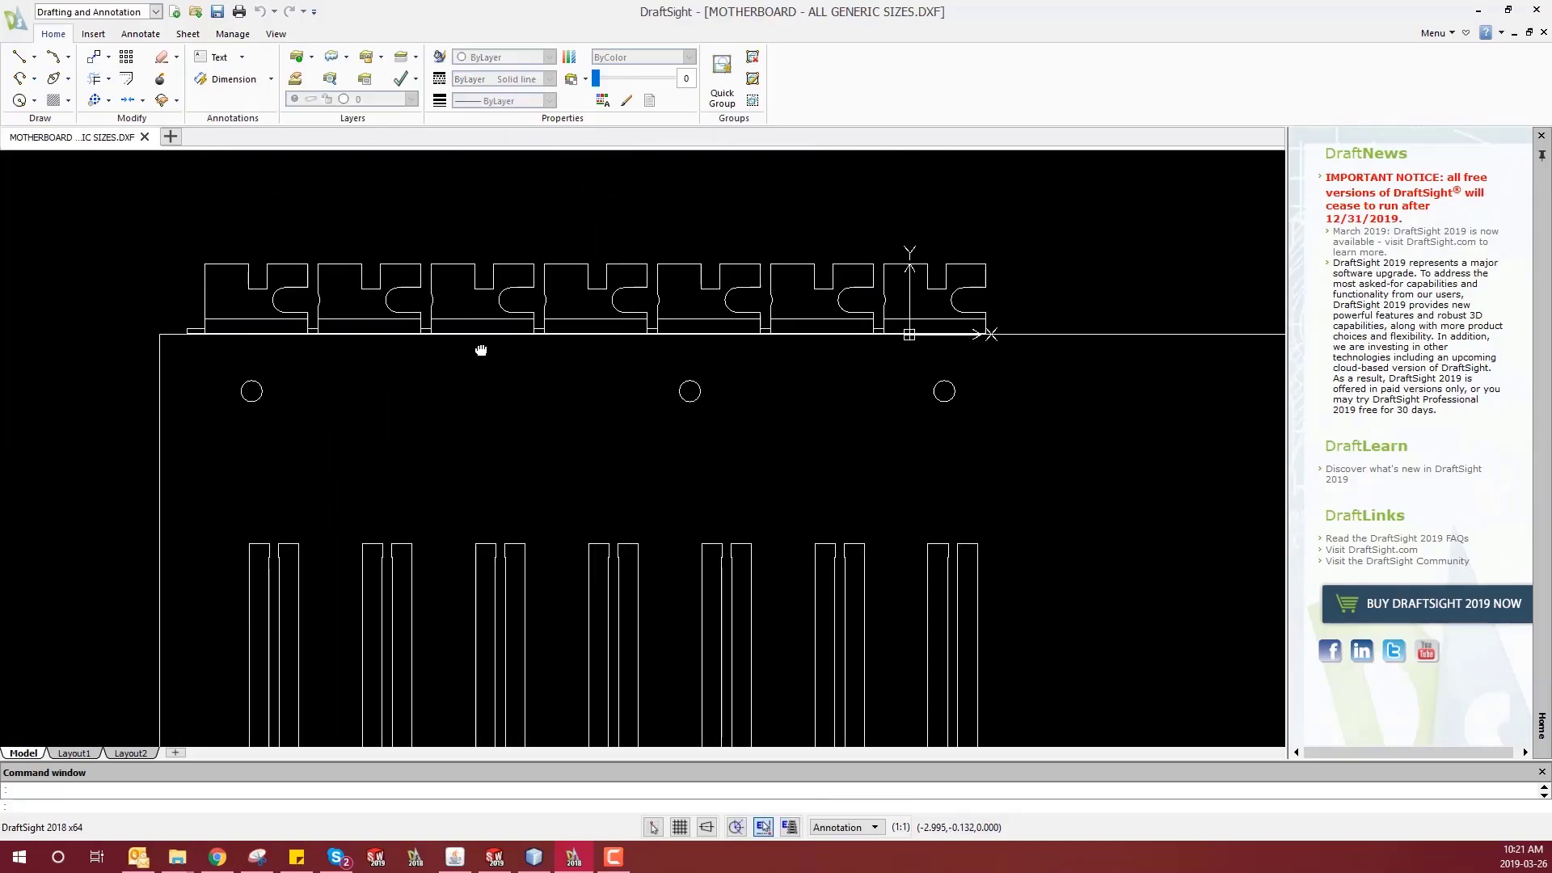
left_click(164, 239)
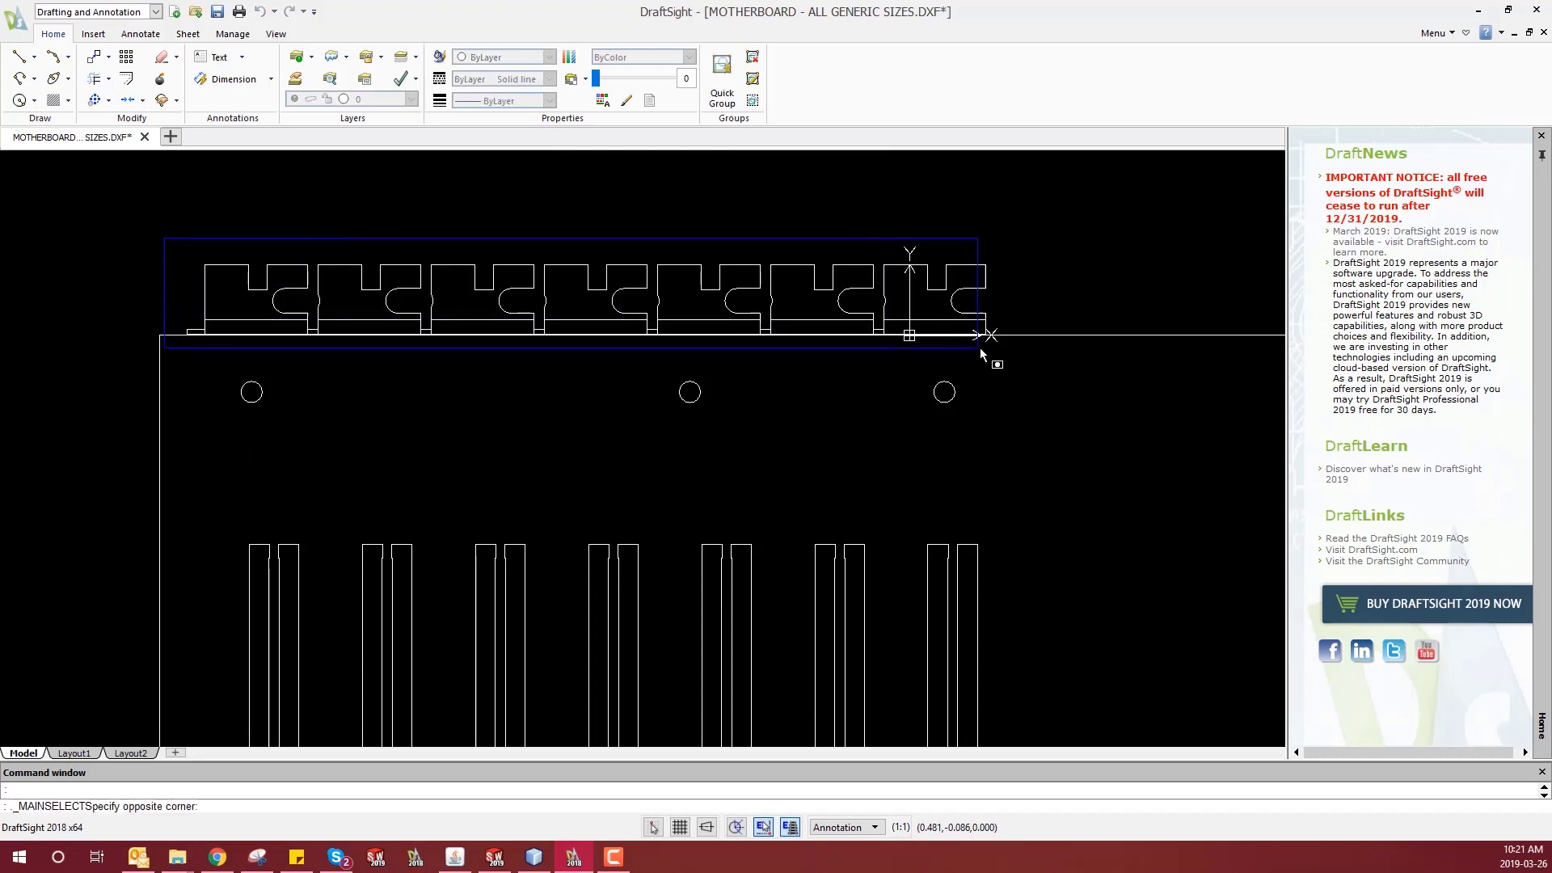
left_click(1022, 356)
key("Delete")
- Delete the seven vertical expansion slot outlines inside the motherboard, keeping the mounting holes
scroll(887, 377, "down", 2)
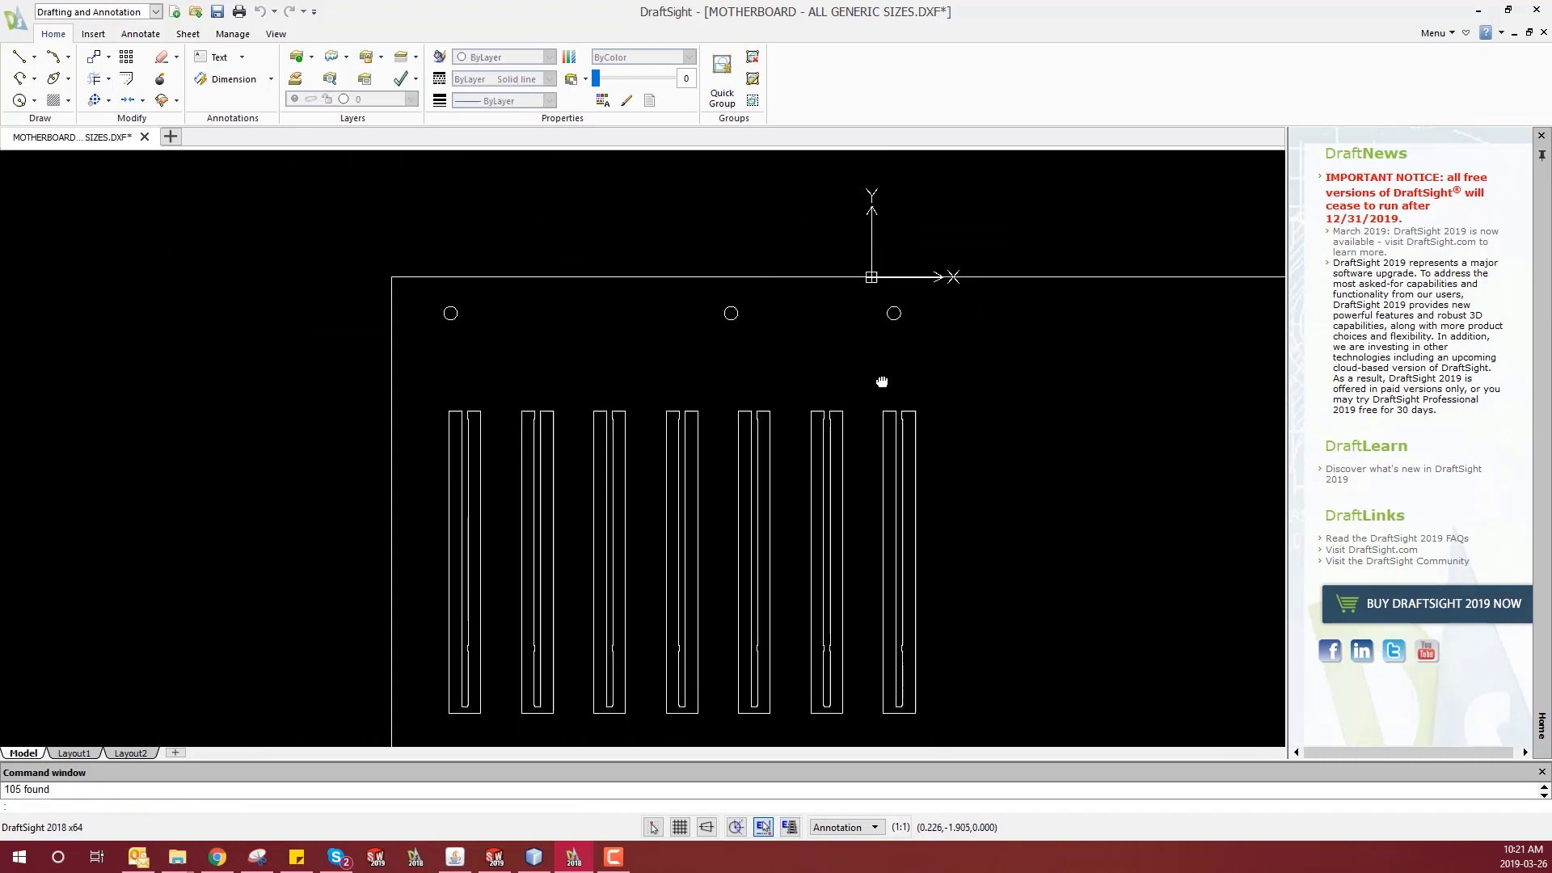
left_click(350, 259)
left_click(969, 607)
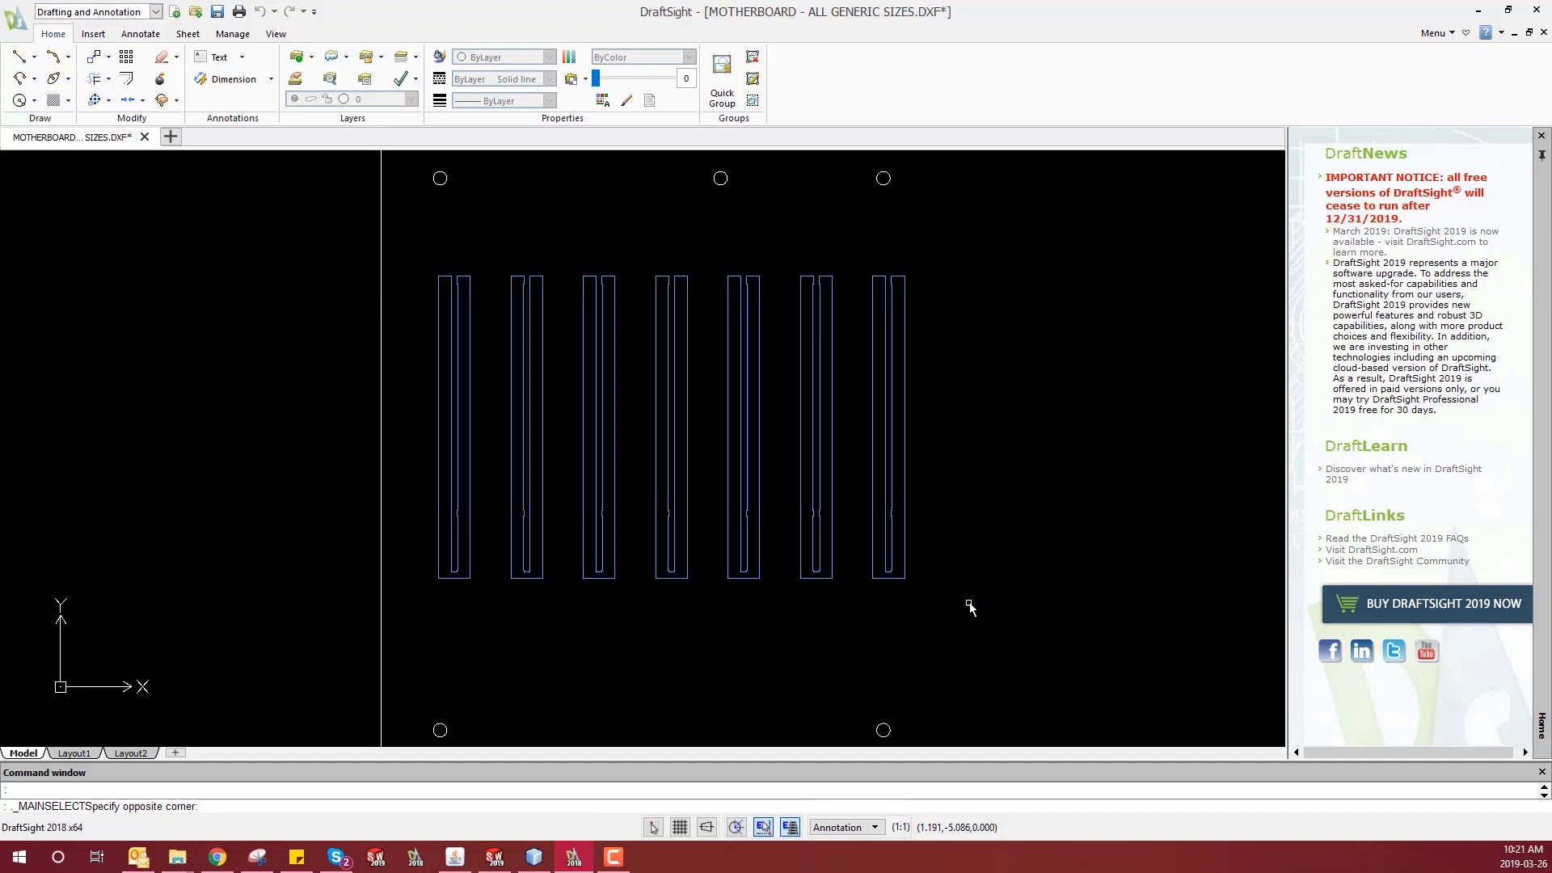
key("Delete")
- Select the motherboard's outer outline and change its line style to dashed
middle_click(929, 381)
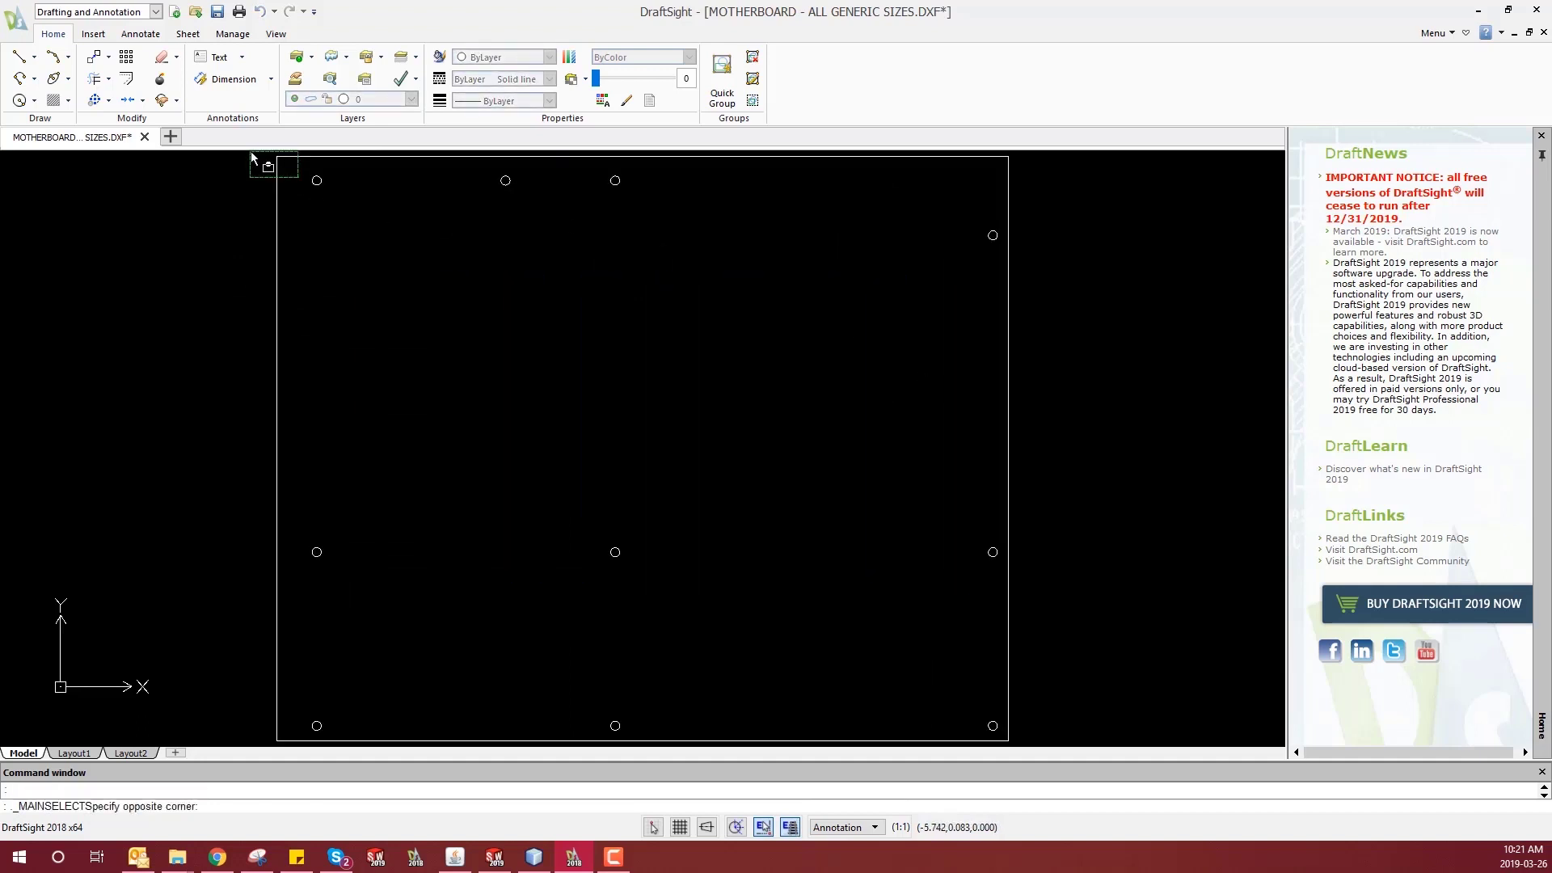
middle_click_drag(951, 656, 944, 628)
left_click(929, 530)
scroll(638, 589, "down", 2)
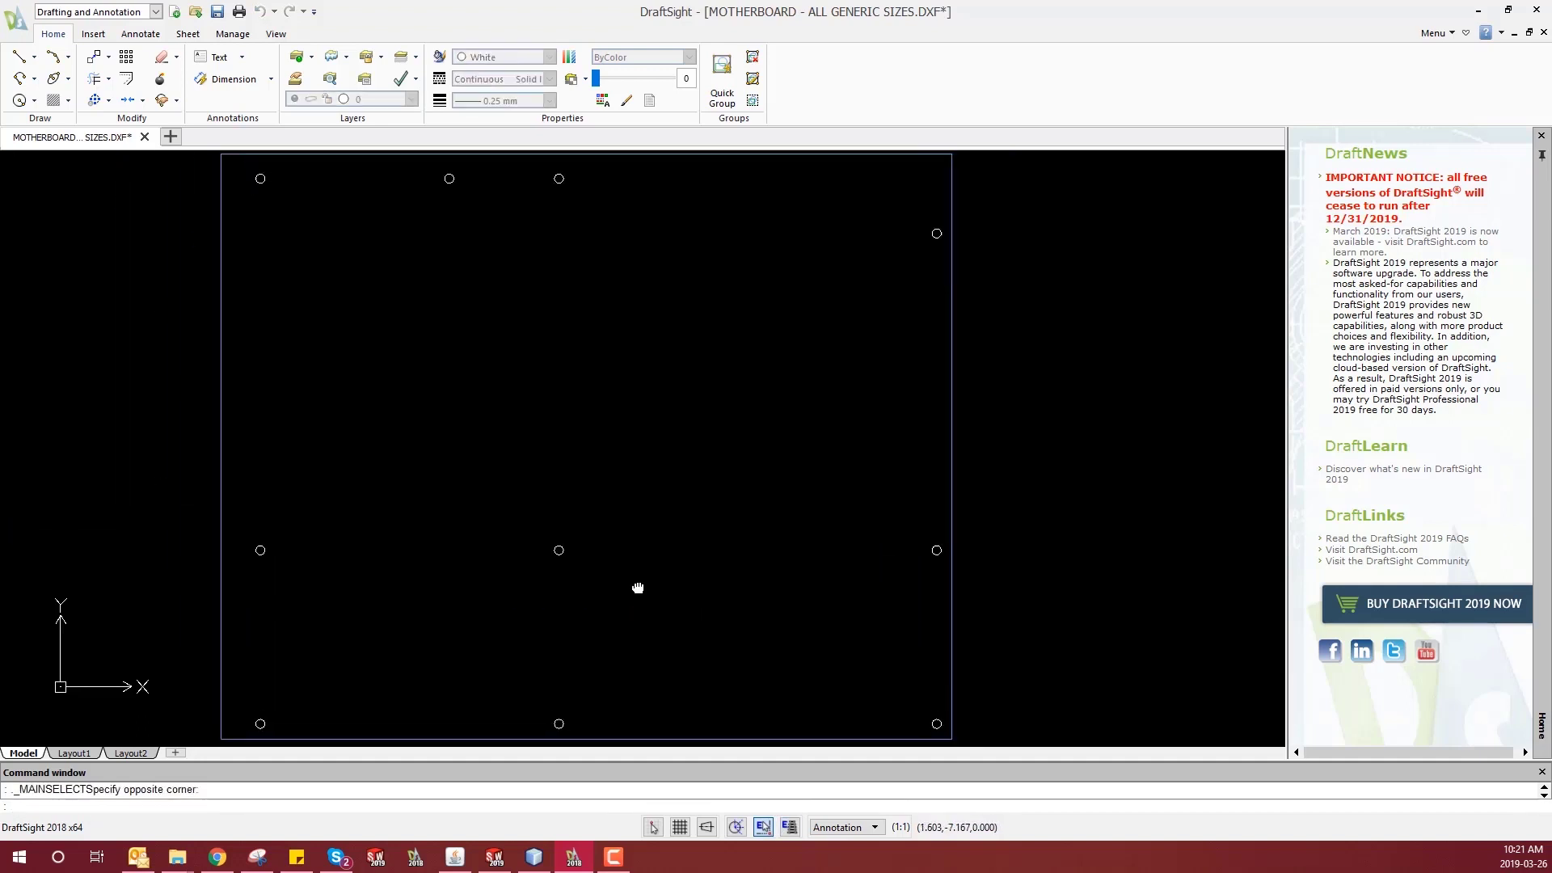
left_click(502, 98)
left_click(496, 132)
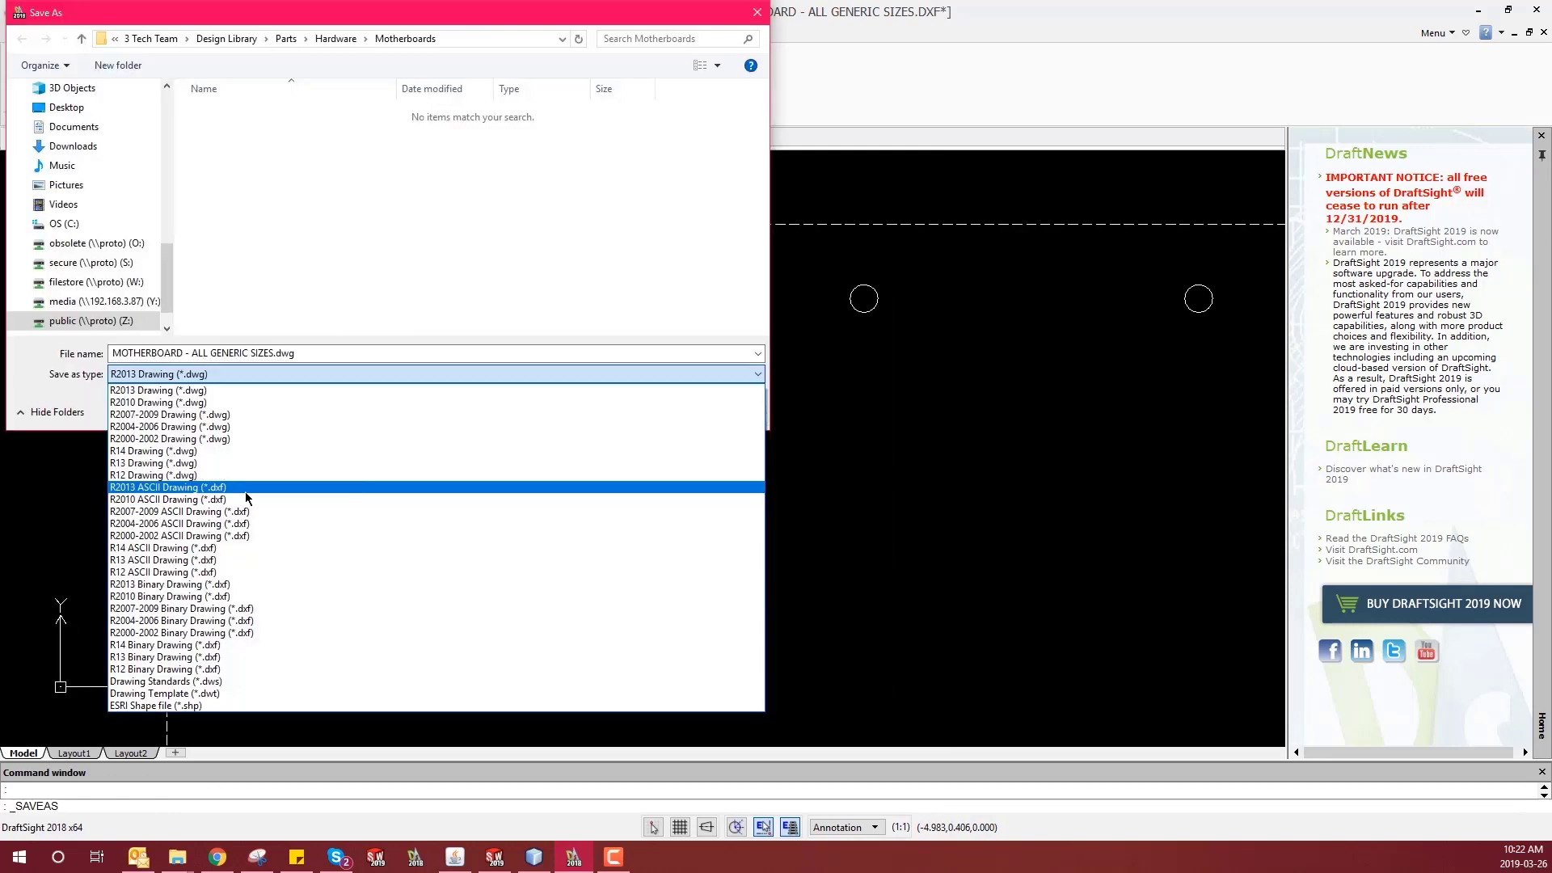
- Save the drawing as MOTHERBOARD - ALL GENERIC SIZES.dxf in R2013 ASCII Drawing (*.dxf) format in the Motherboards folder
left_click(246, 490)
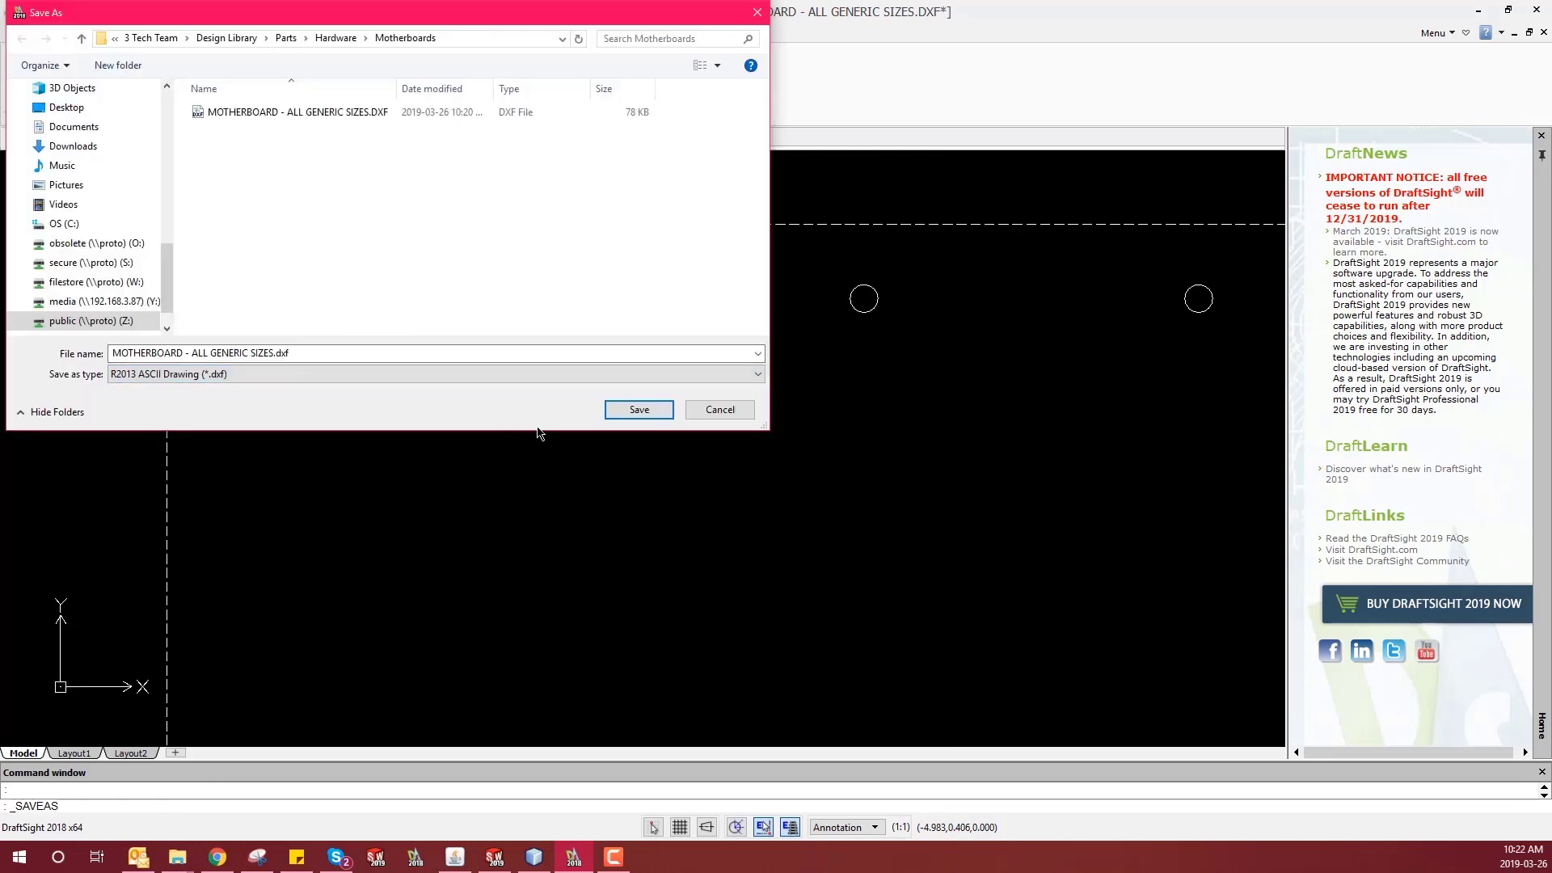
left_click(638, 410)
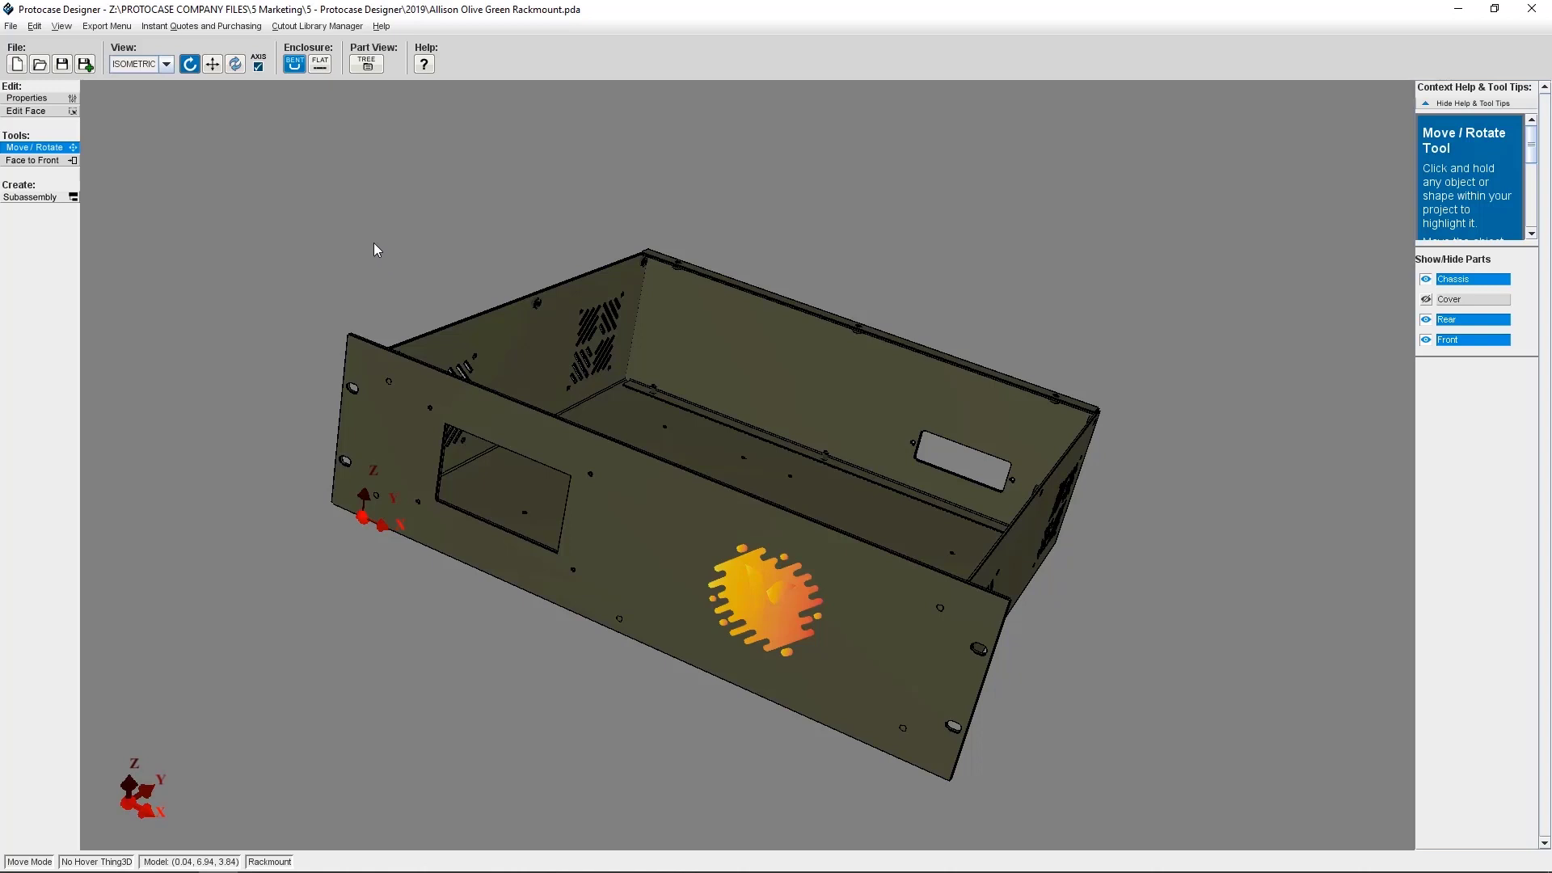
- In Protocase Designer, open the cutout Library Manager
left_click(300, 28)
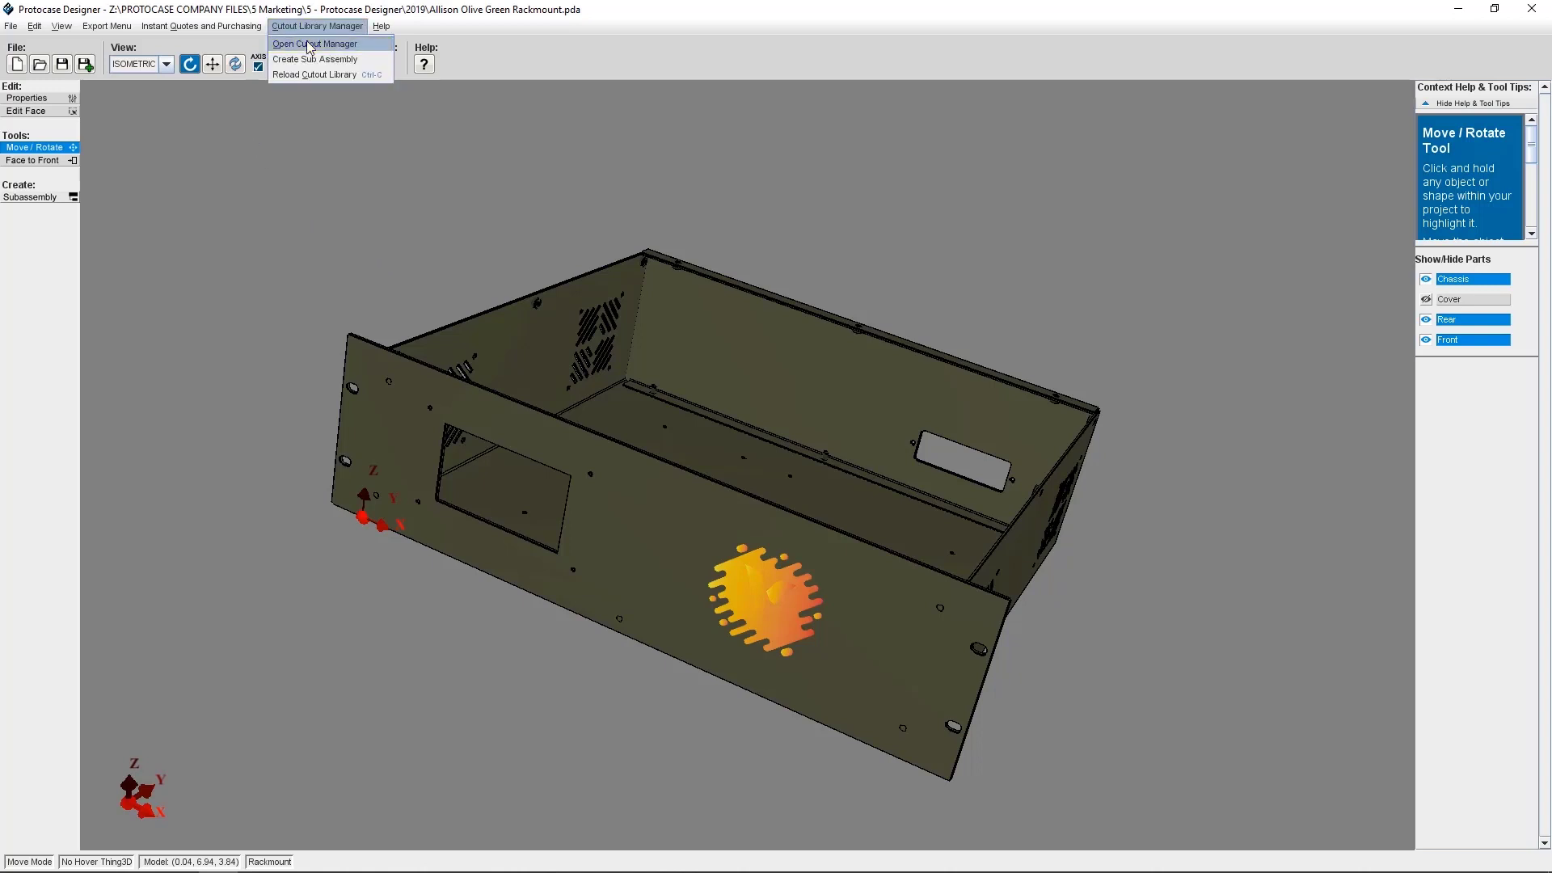
left_click(308, 44)
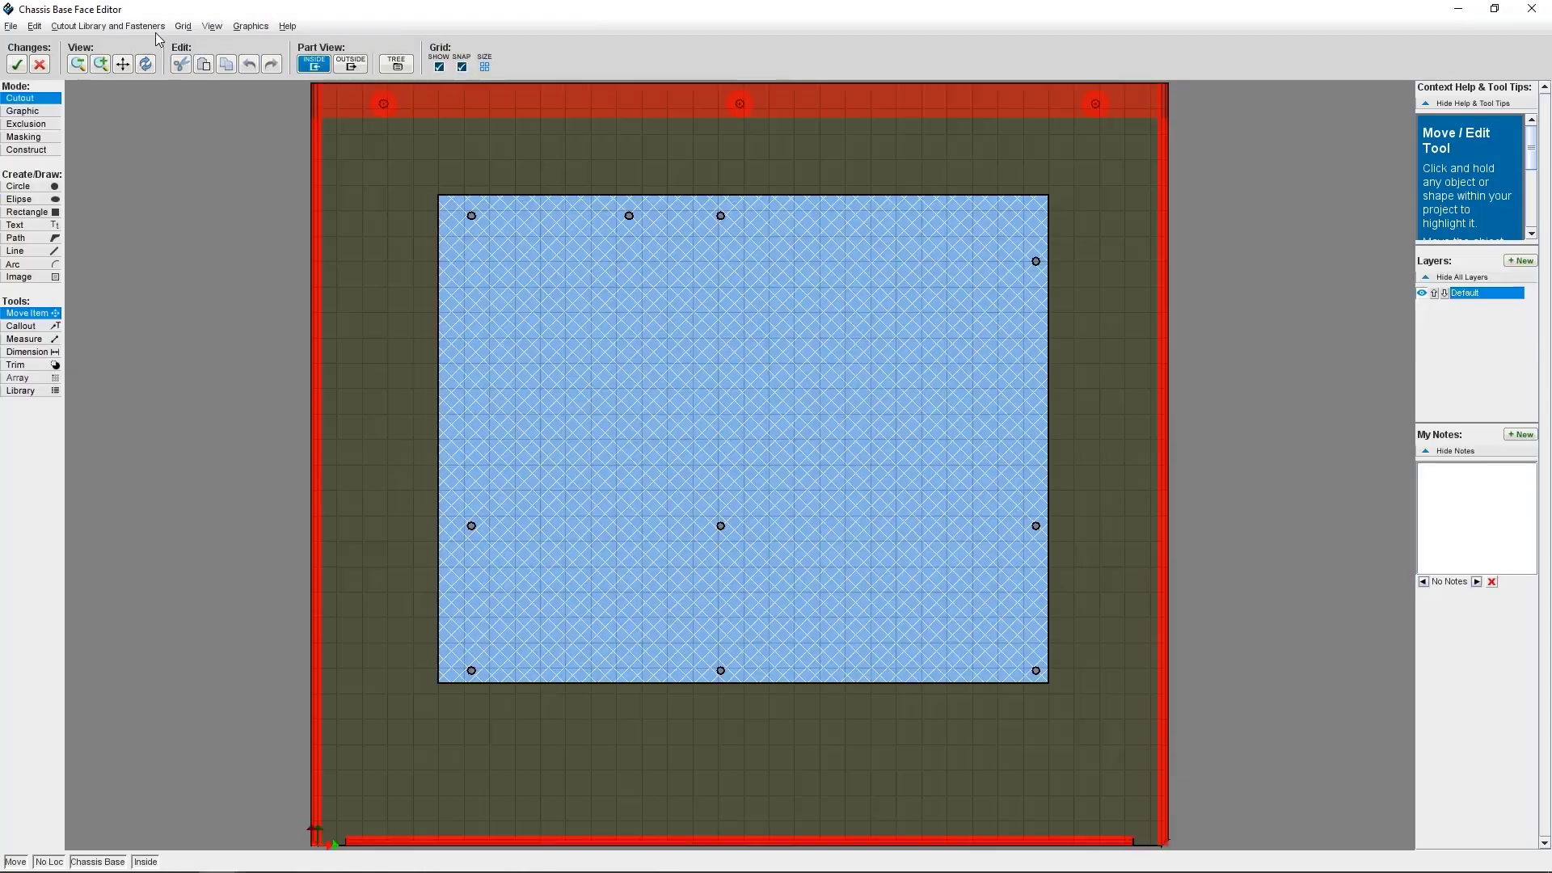
left_click(144, 28)
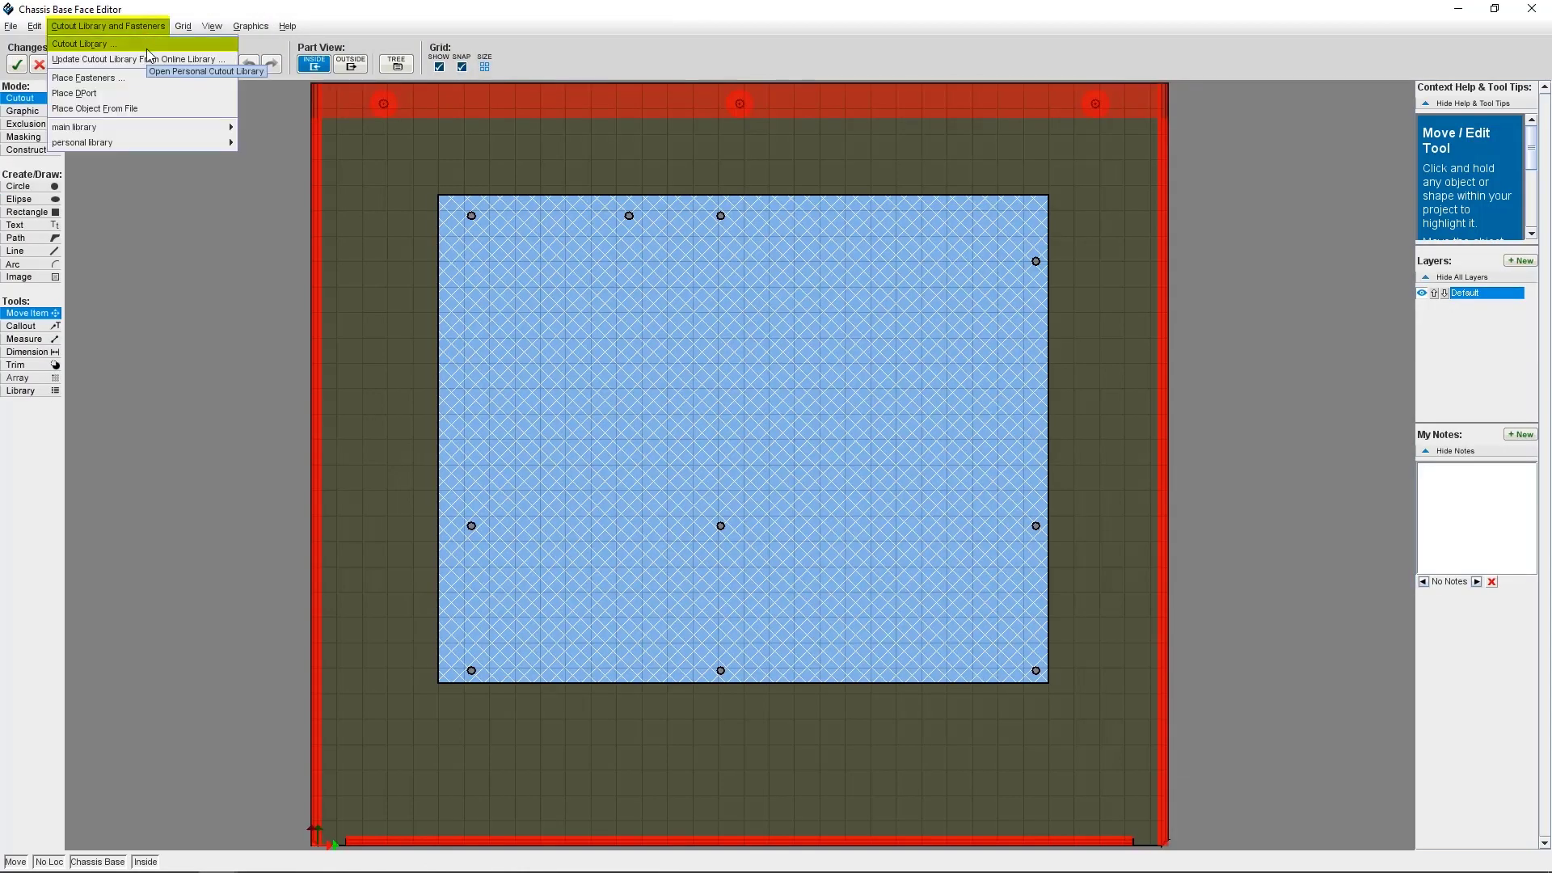
left_click(147, 49)
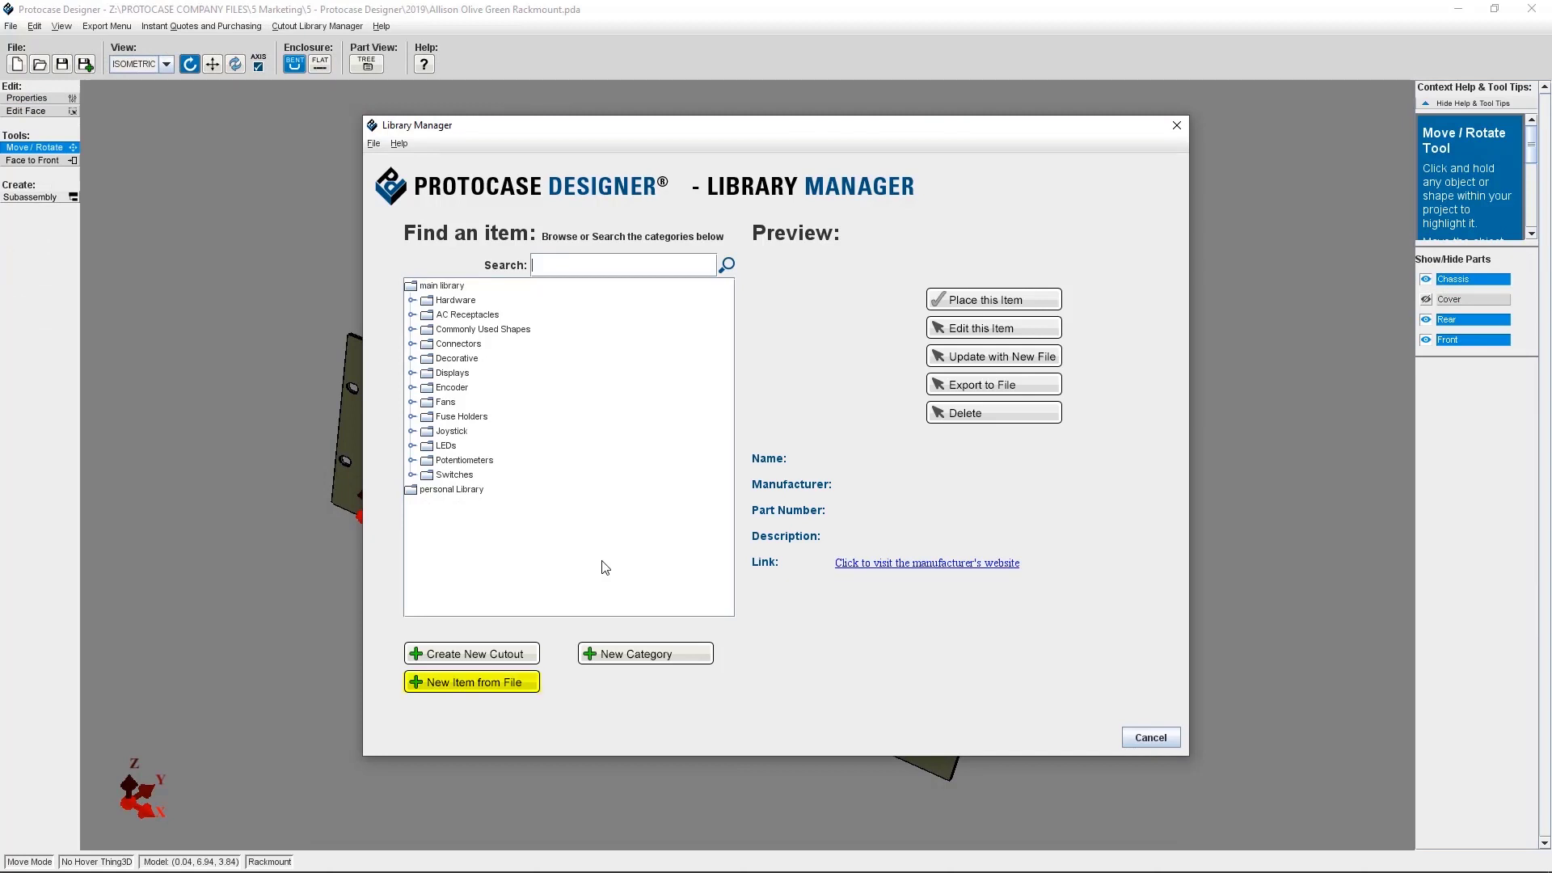
- Add 1-MOTHERBOARD - ALL GENERIC SIZES.DXF from the Motherboard DXF folder as a new library item, keeping its default origin
left_click(449, 683)
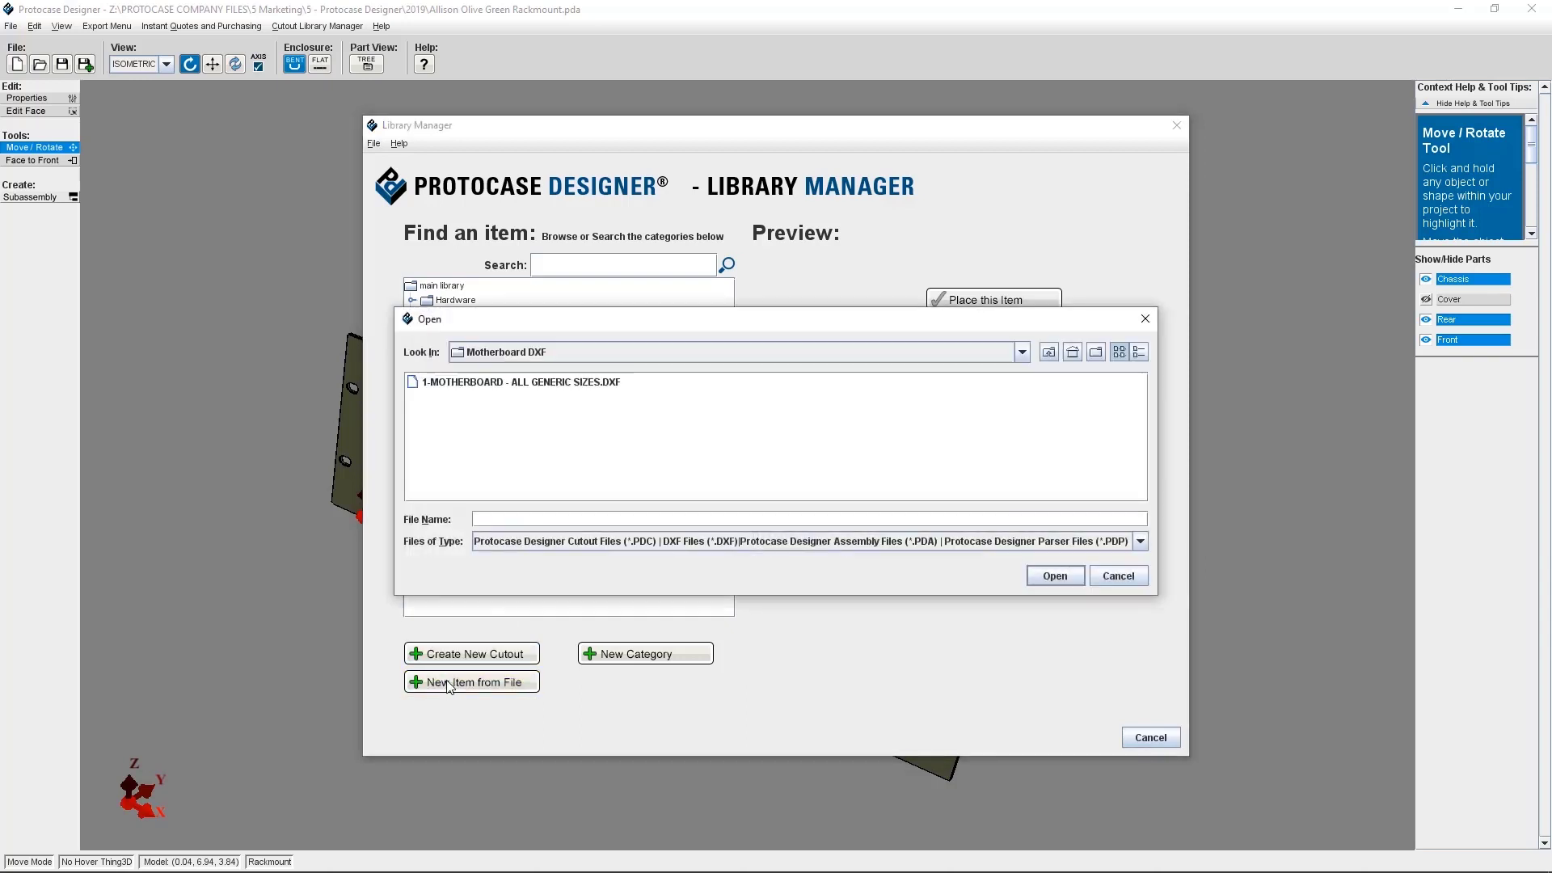
left_click(560, 388)
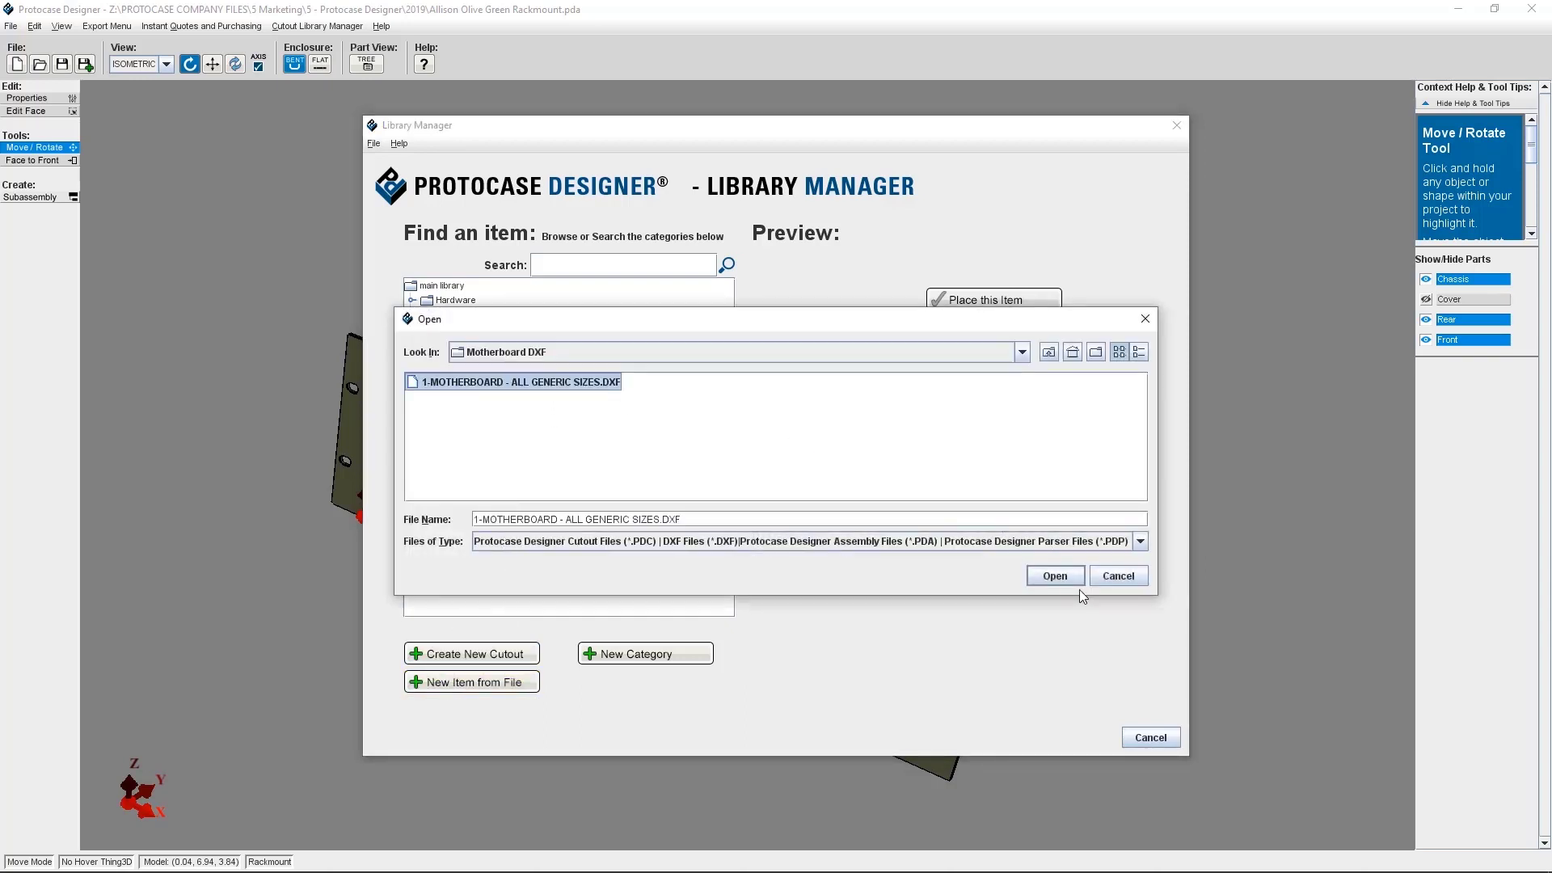
left_click(1056, 575)
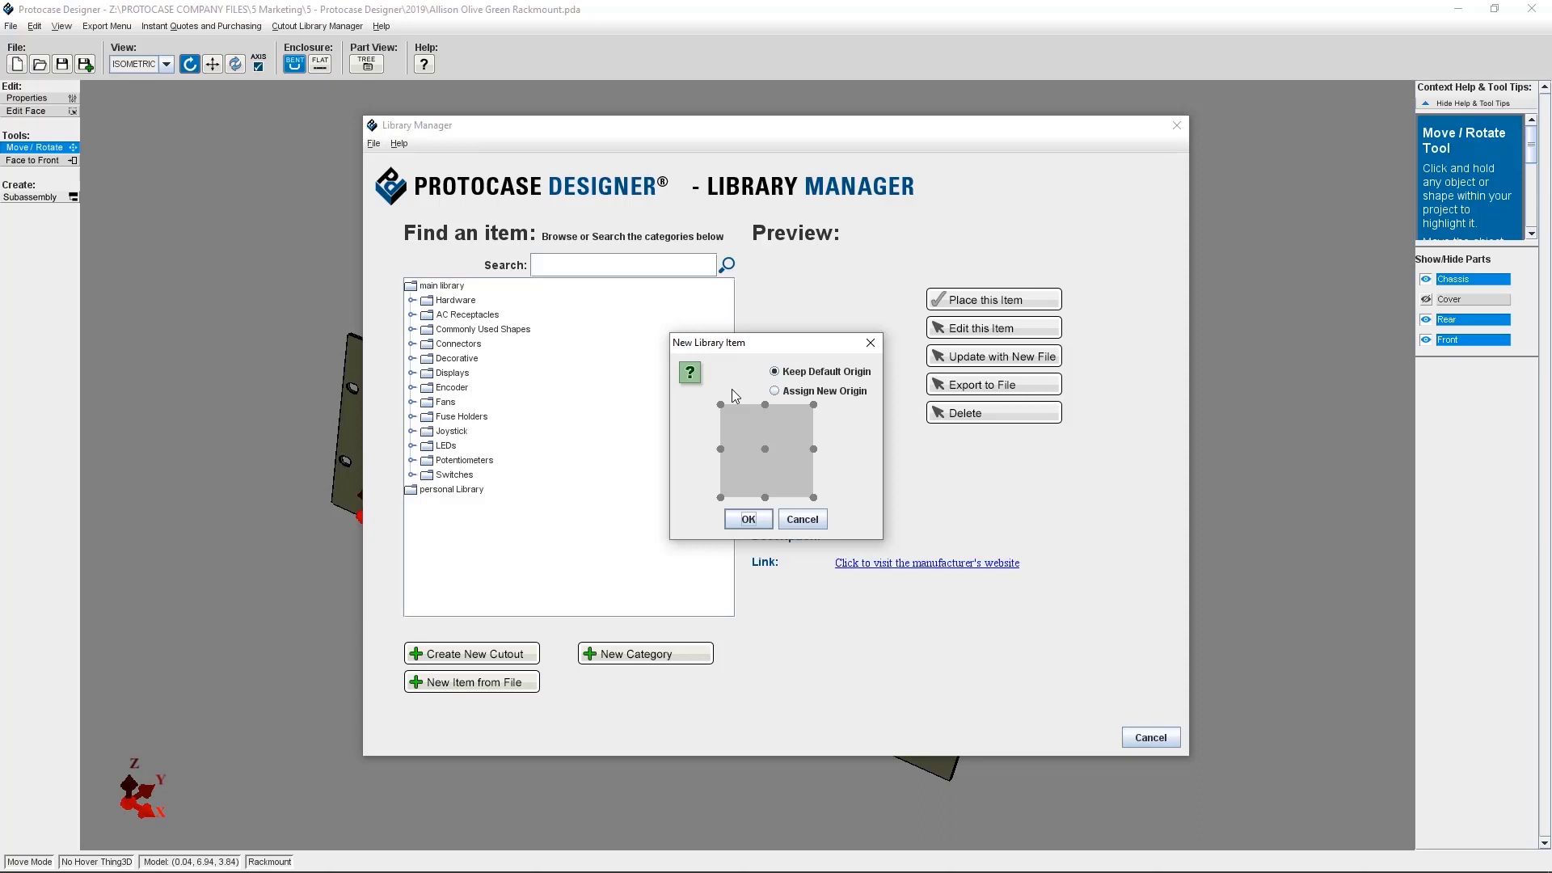
left_click(775, 393)
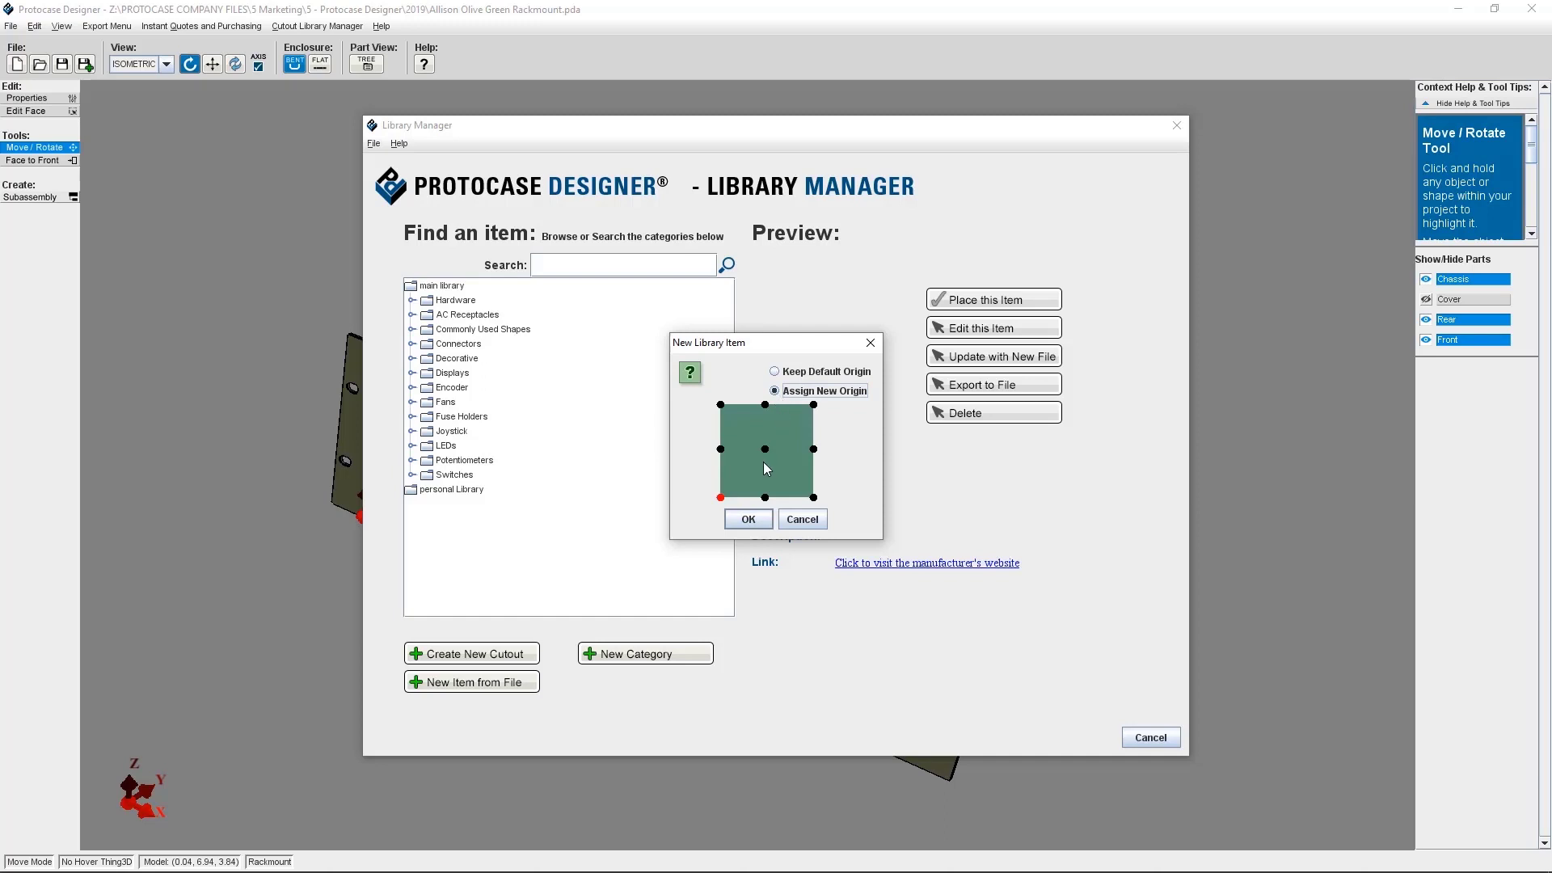
left_click(778, 374)
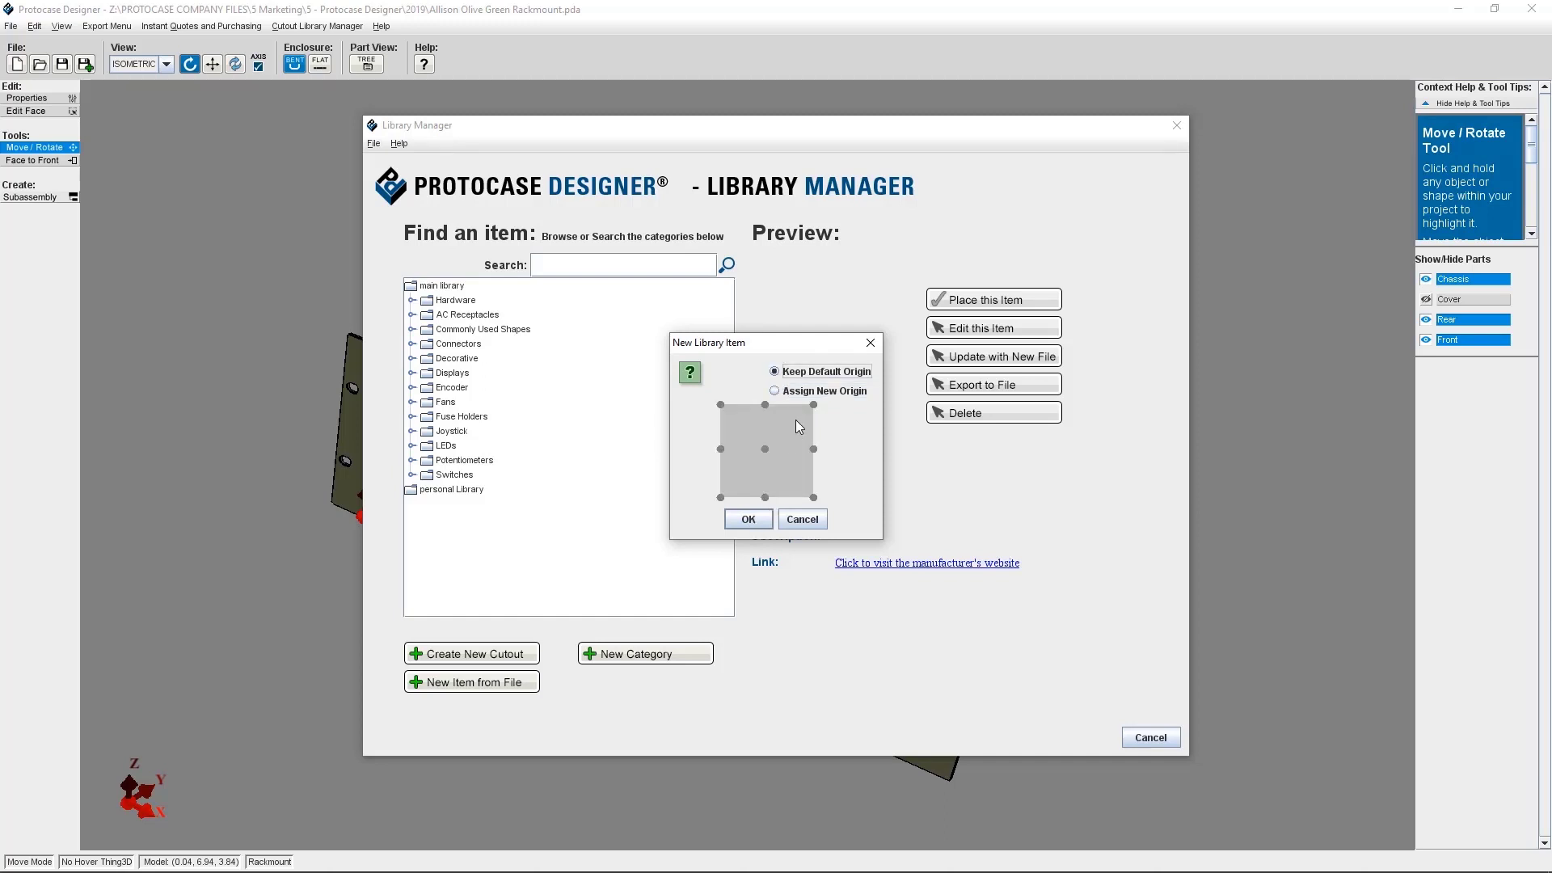
left_click(745, 524)
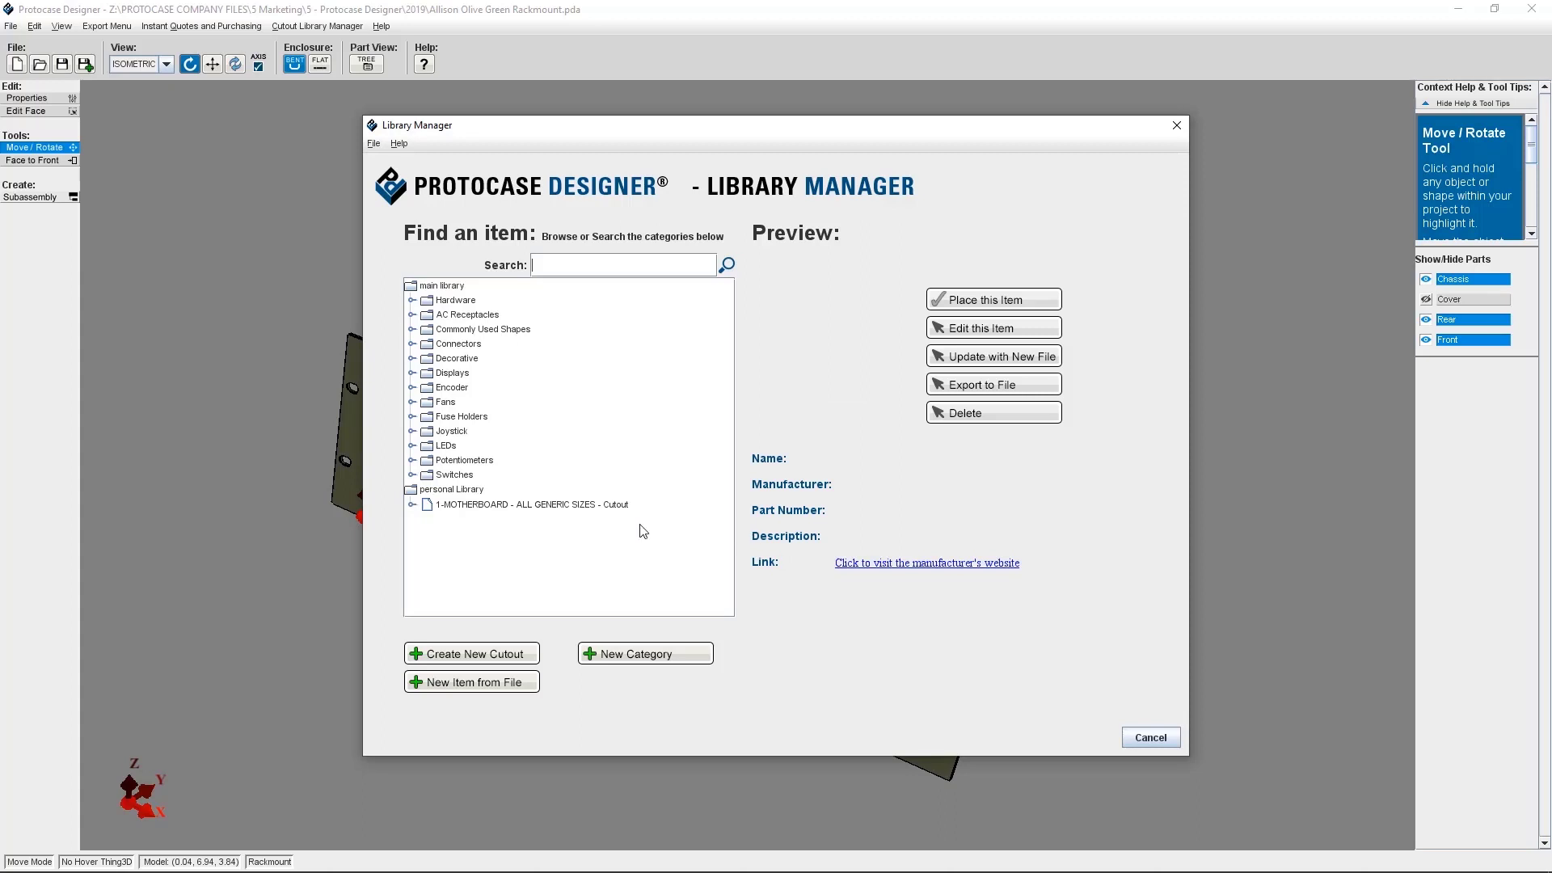
- Preview the motherboard cutout in the personal library and close the Library Manager
left_click(602, 506)
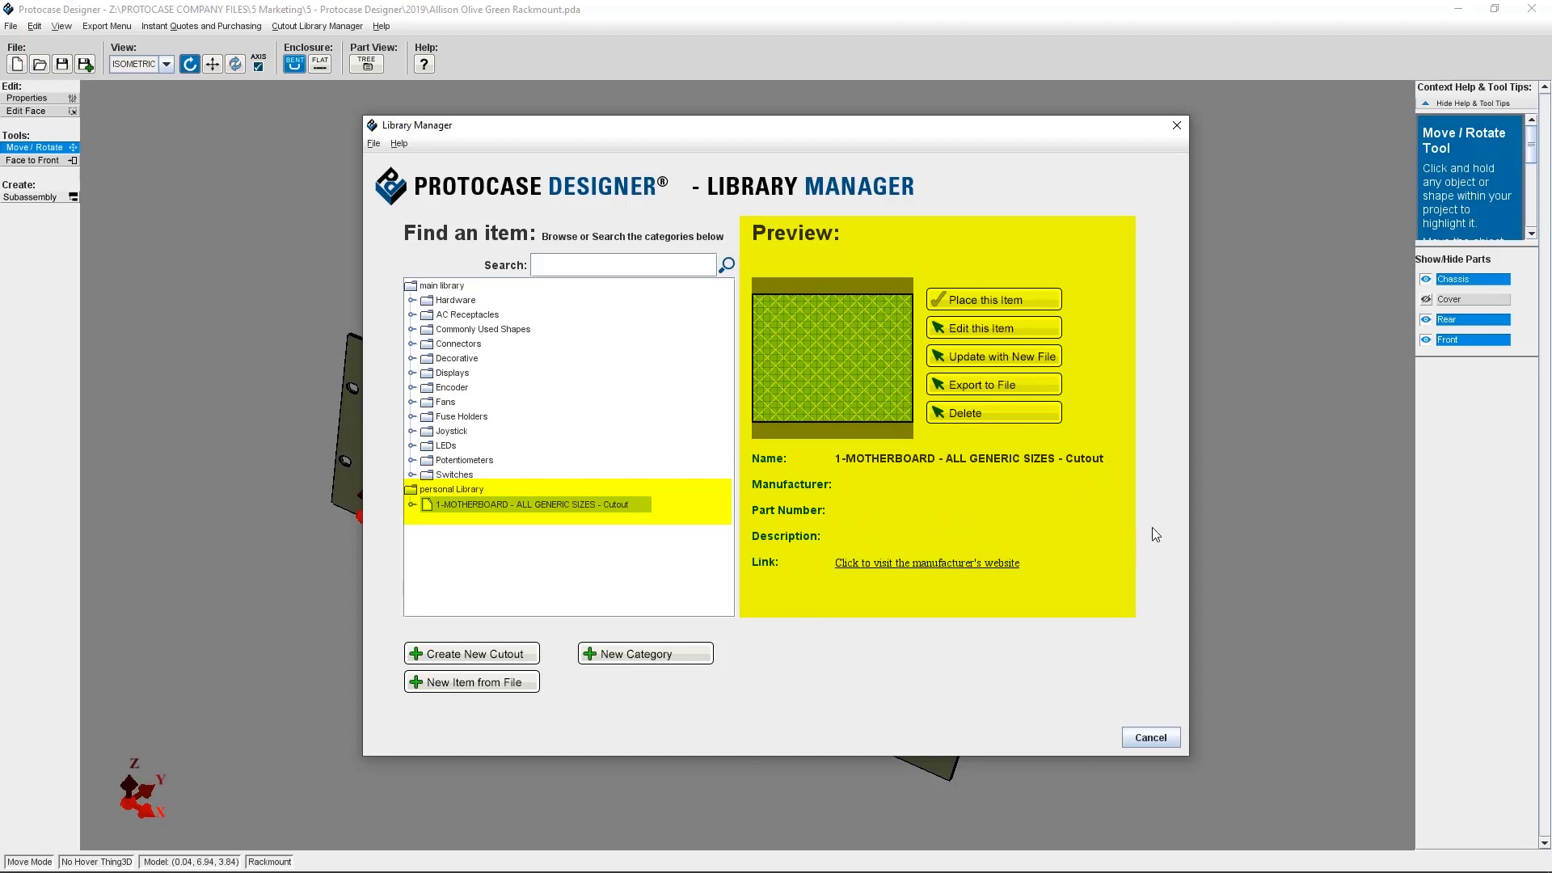
left_click(1177, 126)
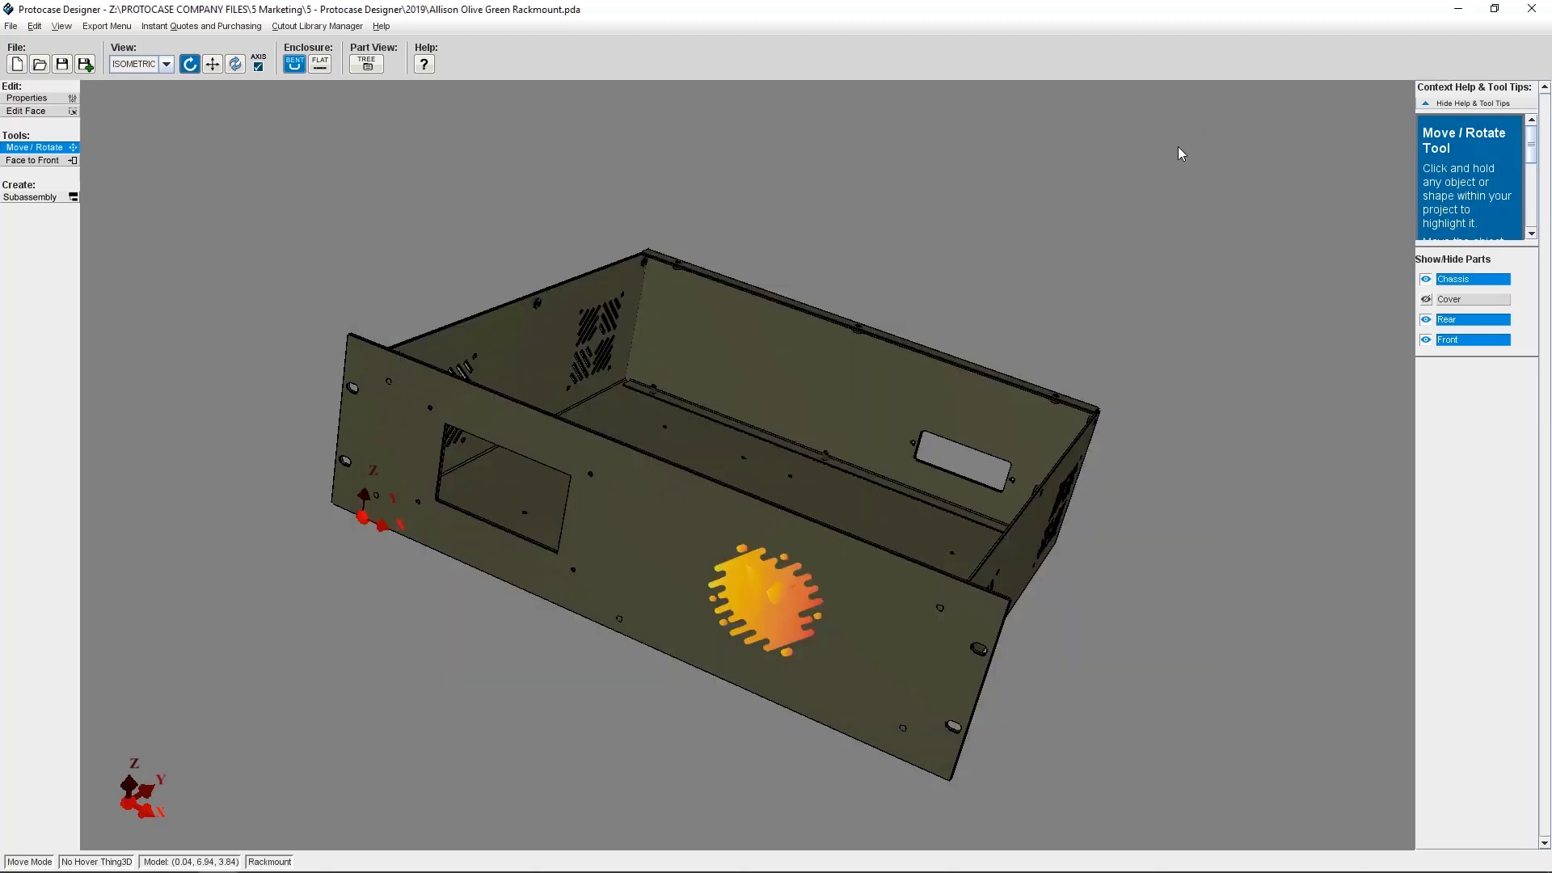
right_click_drag(925, 542, 892, 534)
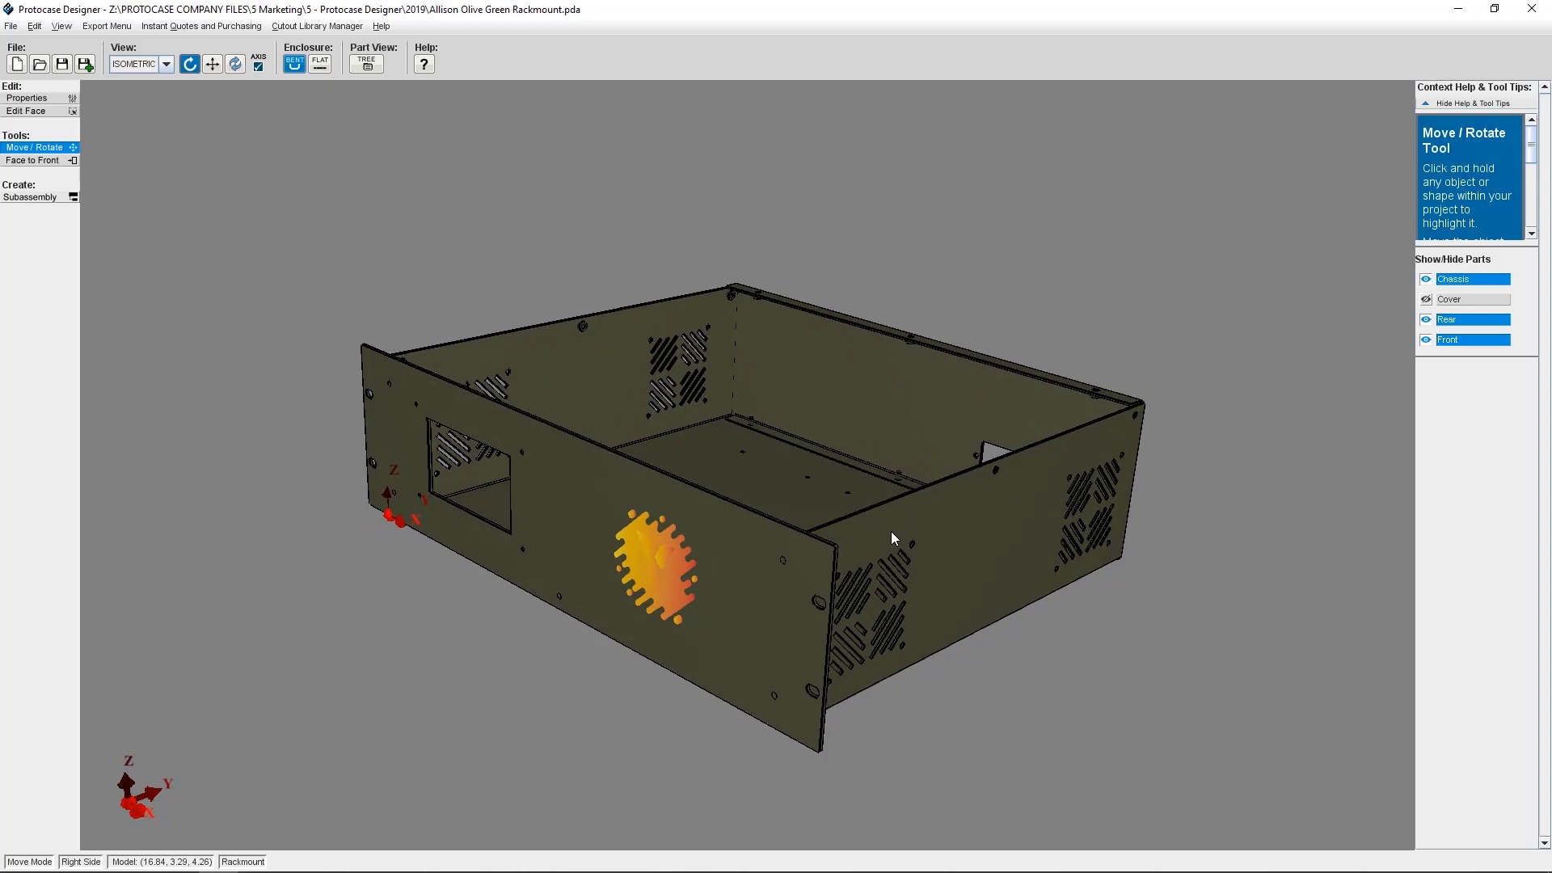